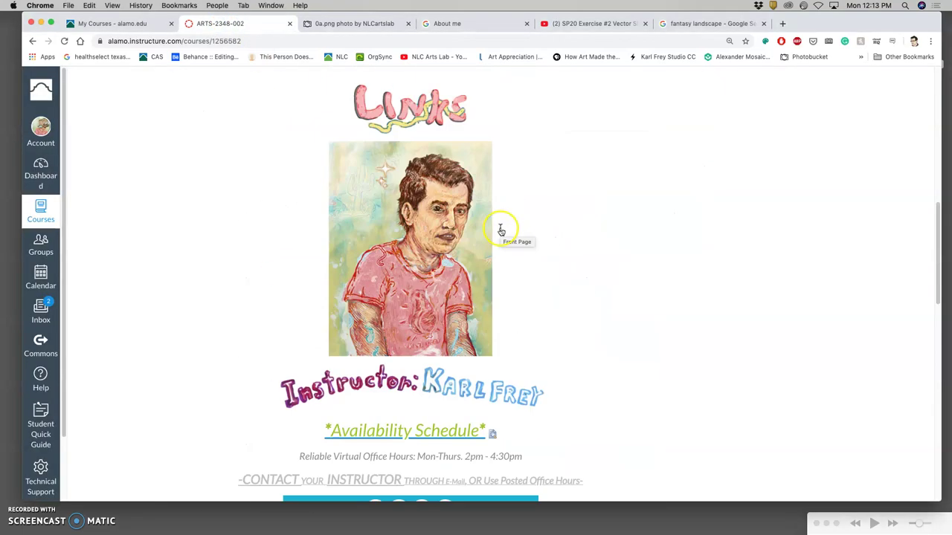
scroll(551, 227, up, 10)
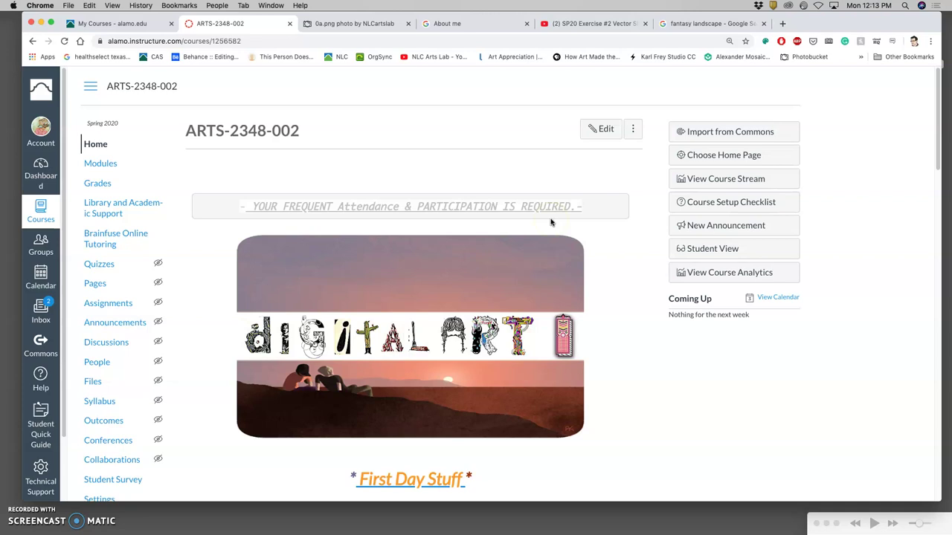
Go to Assignment Sheets and preview the Assignment #1 fantasy landscape PDF inline
scroll(554, 221, down, 5)
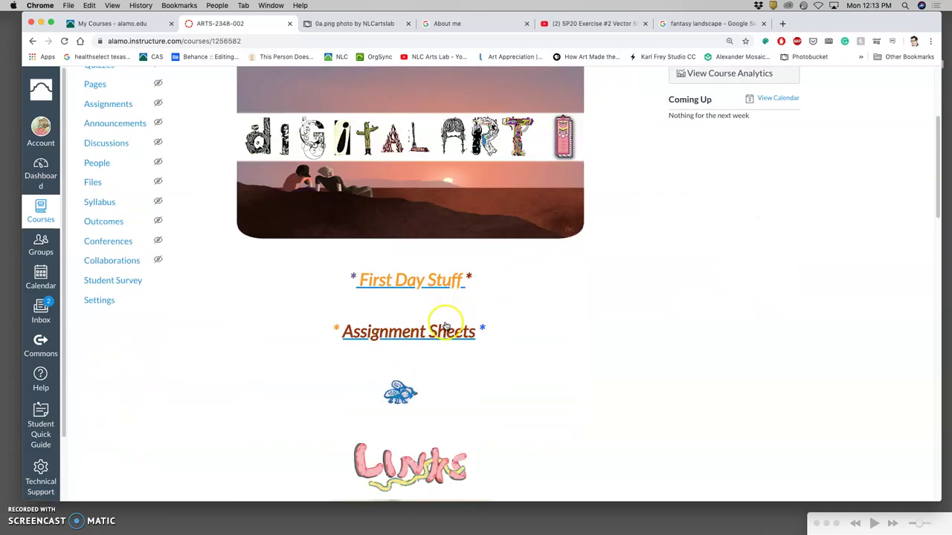
click(444, 329)
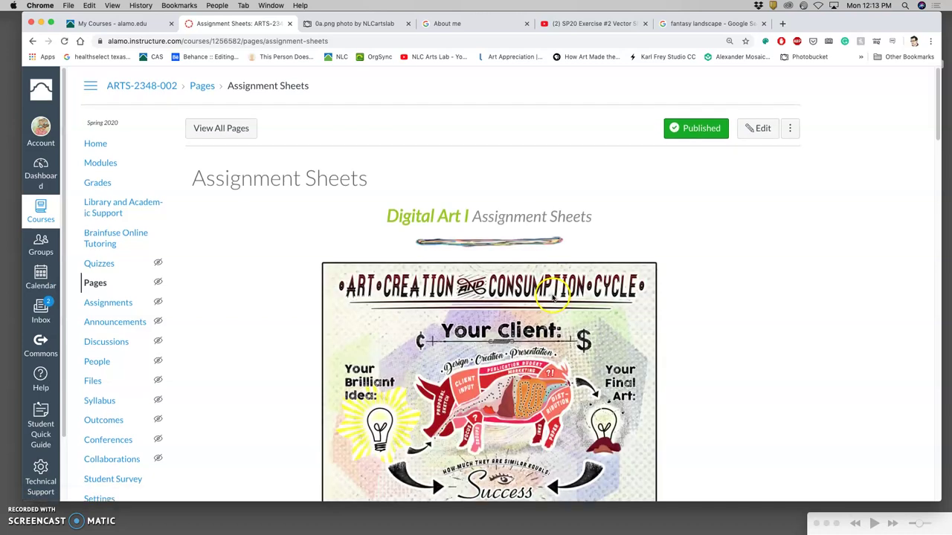
scroll(553, 297, down, 5)
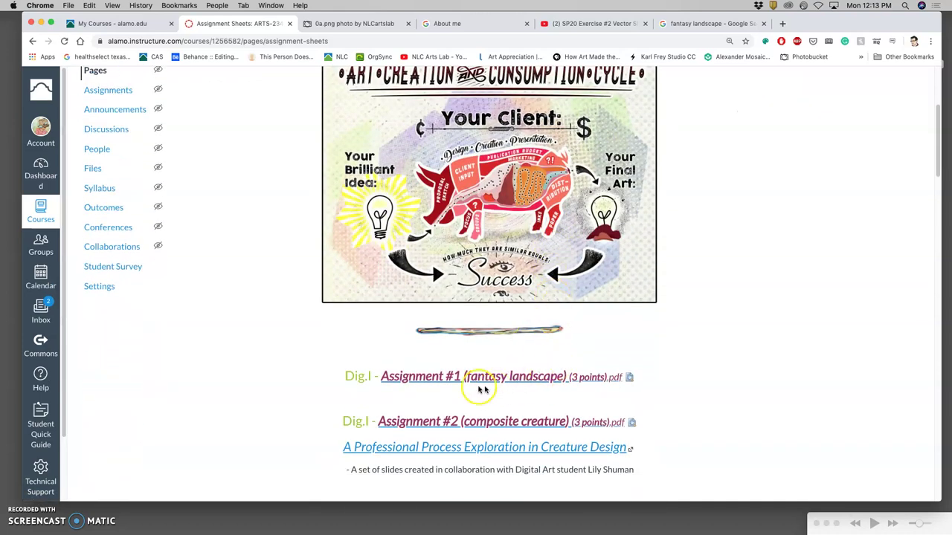
click(629, 377)
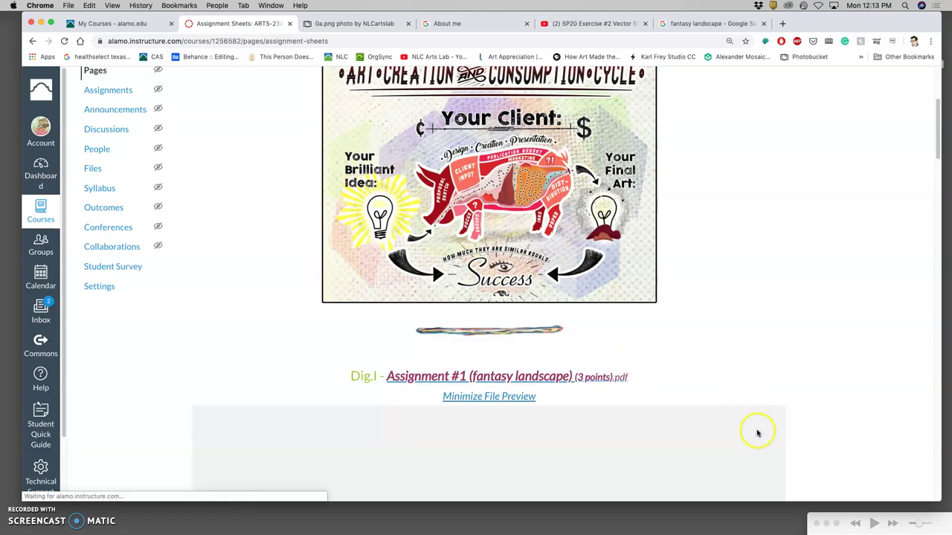
scroll(755, 430, down, 5)
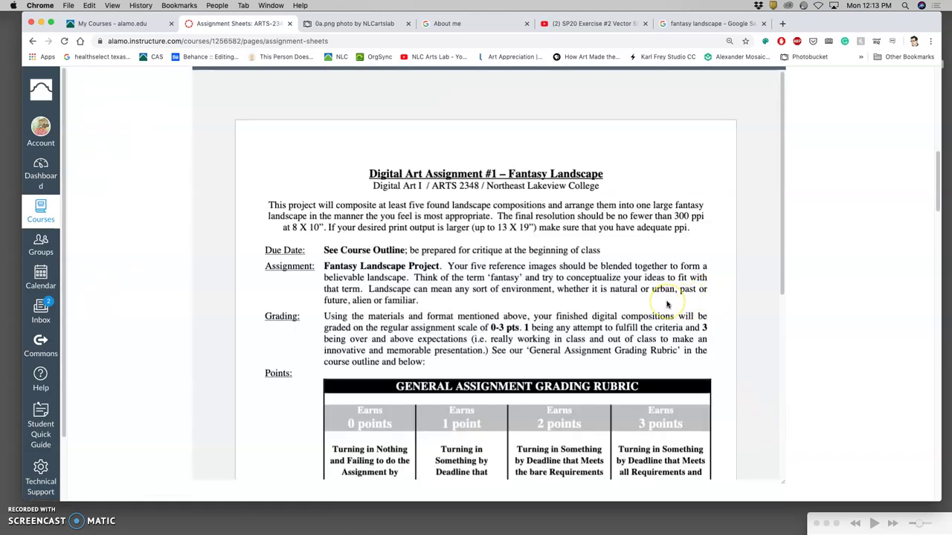
scroll(667, 304, down, 1)
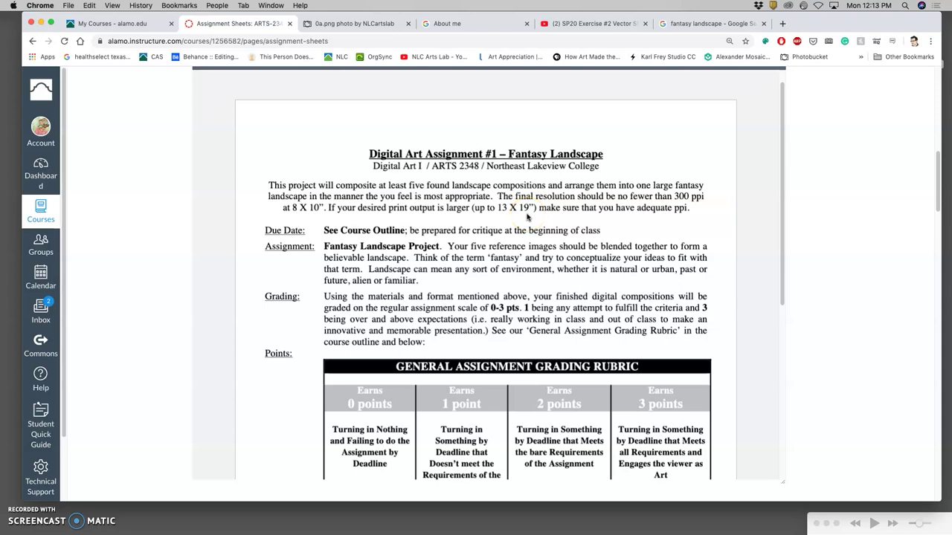
scroll(520, 257, down, 2)
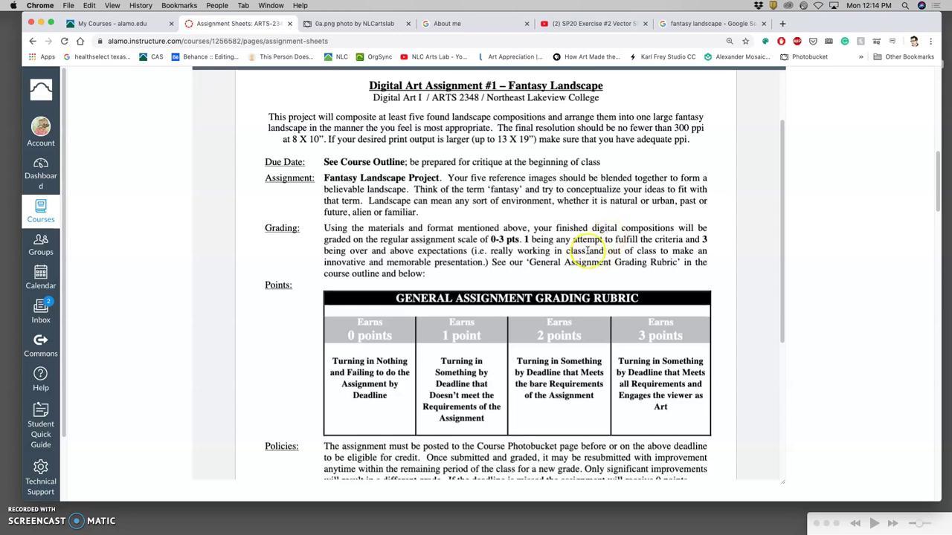
scroll(587, 253, down, 2)
scroll(588, 253, down, 3)
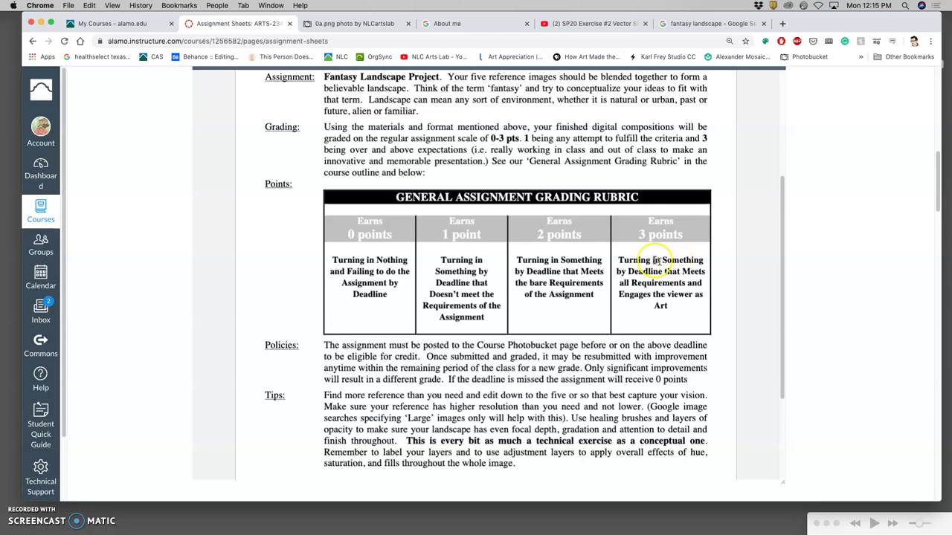
Scroll the Fantasy Landscape sheet to its Dig. Format rules (.psd, .tiff, .jpeg to Photobucket)
scroll(645, 257, down, 2)
scroll(645, 256, down, 2)
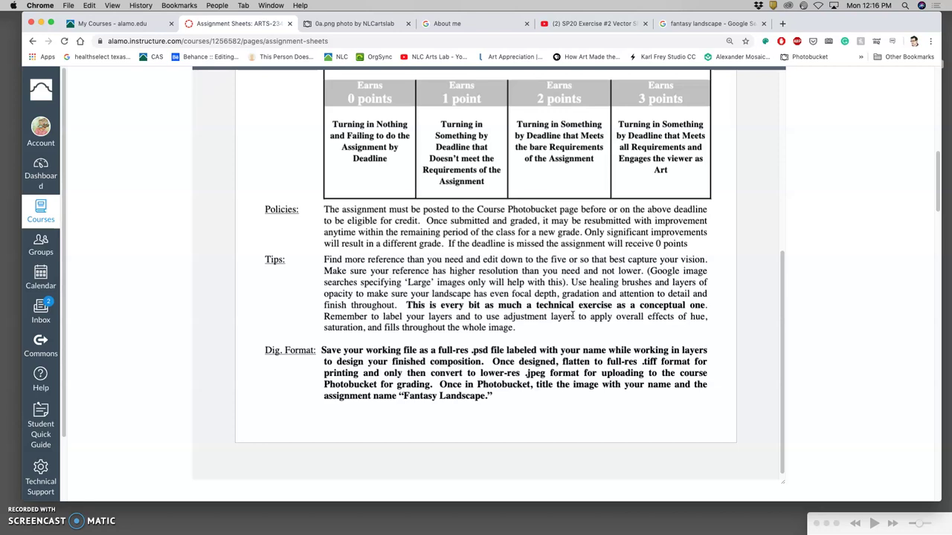
scroll(505, 298, down, 1)
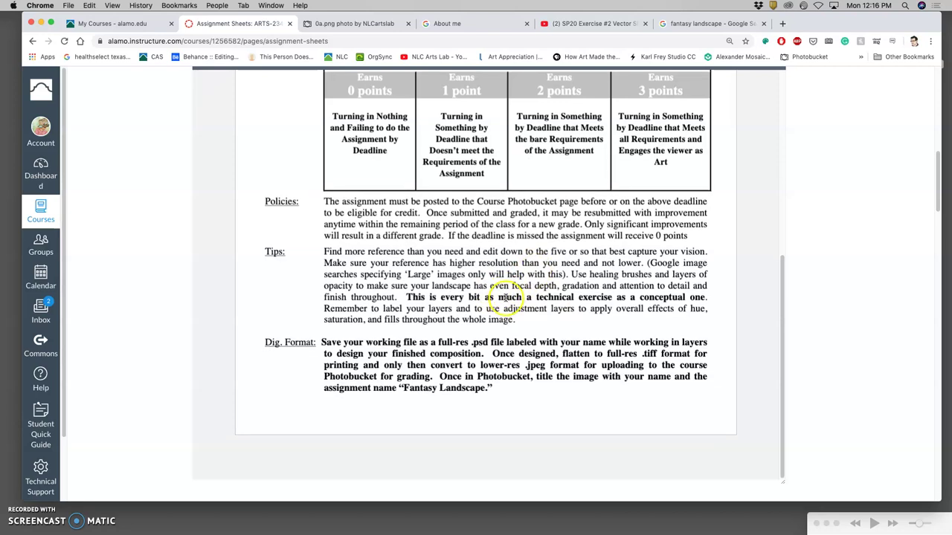
scroll(505, 298, up, 5)
scroll(504, 295, down, 5)
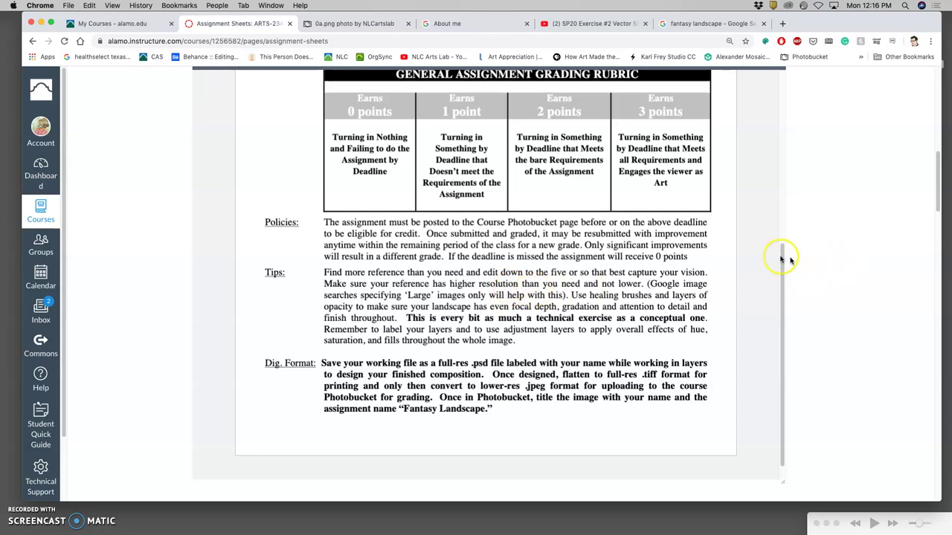
In Photobucket, navigate from 2-Digital I Assignments to the Assignment 1 Fantasy Landscape album
click(368, 25)
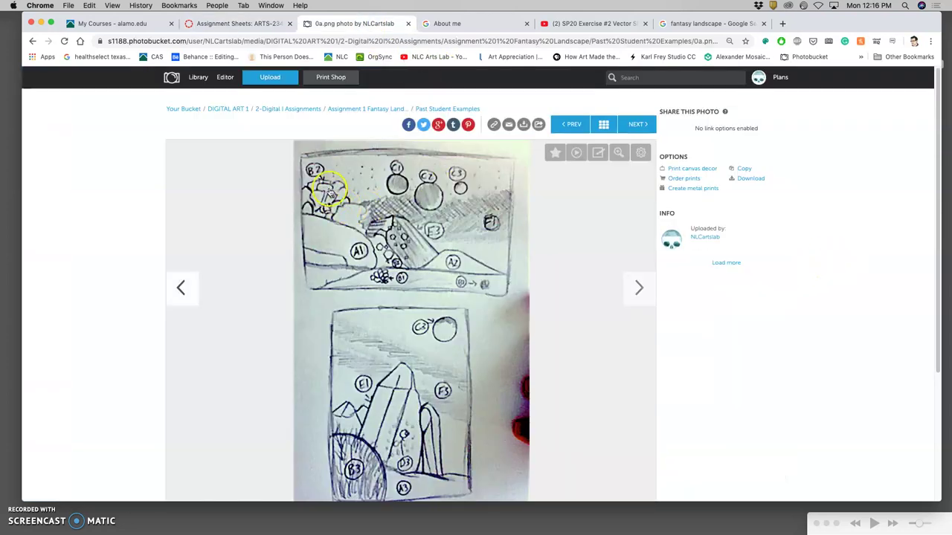
click(308, 111)
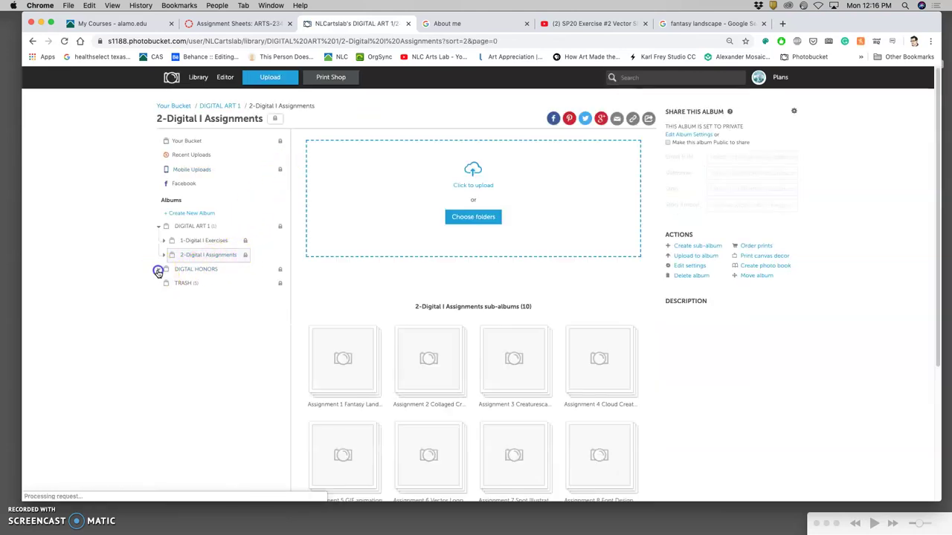
click(158, 269)
click(163, 297)
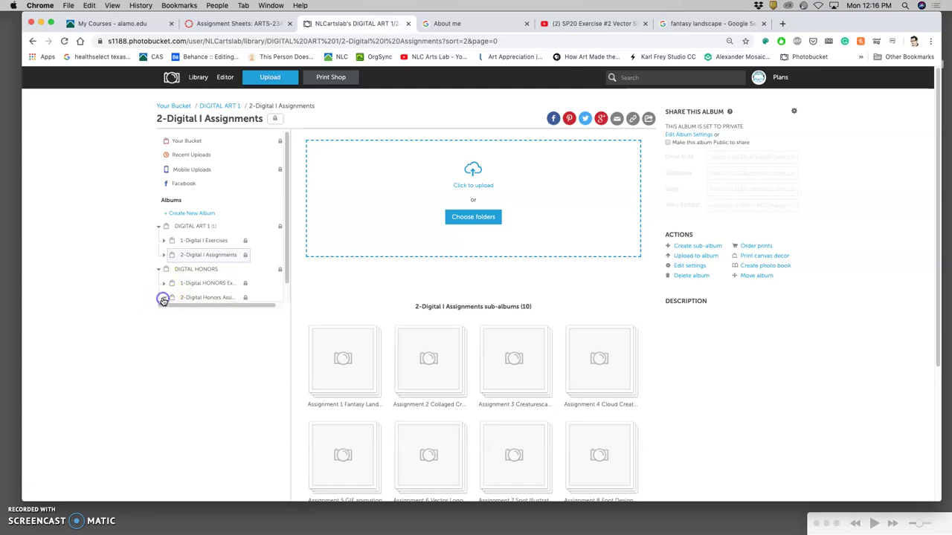
scroll(211, 298, down, 3)
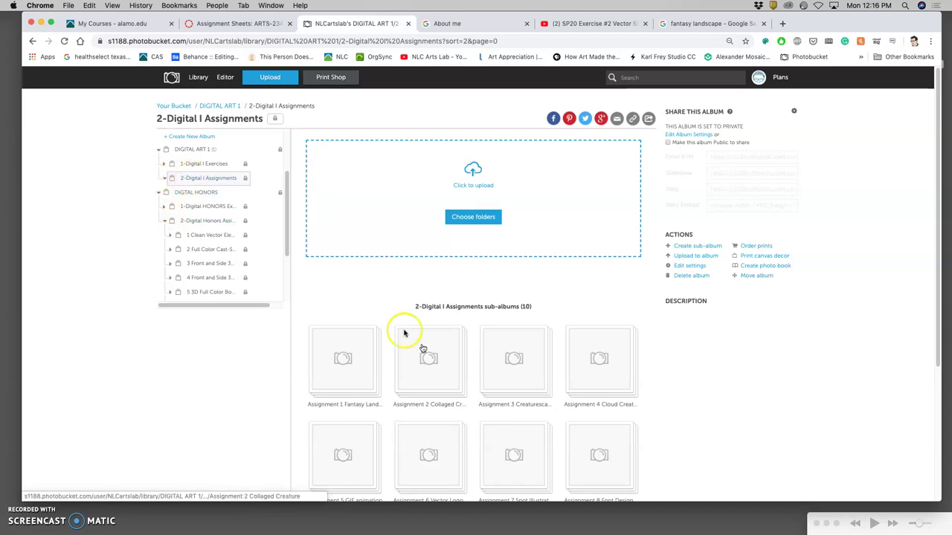
click(354, 357)
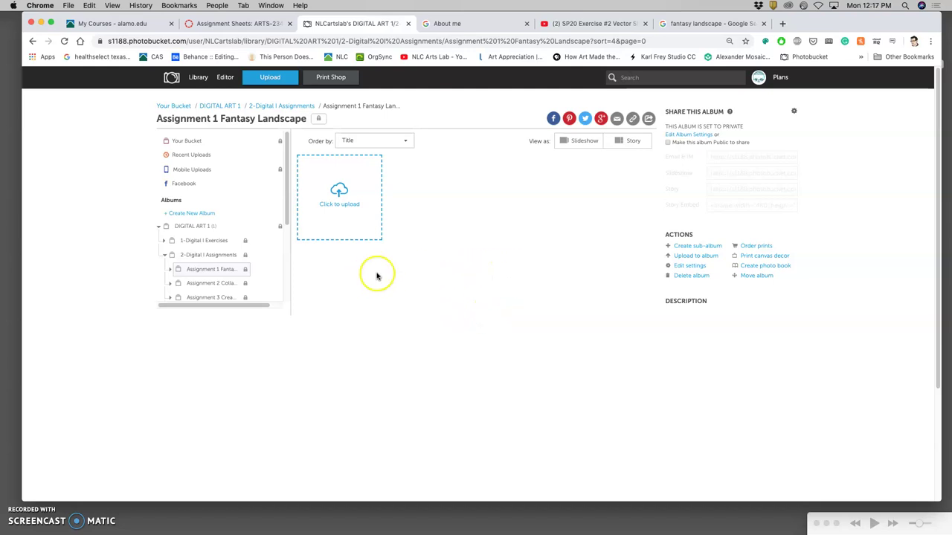
Maximize Chrome and open the Instructional Examples sub-album
double_click(896, 24)
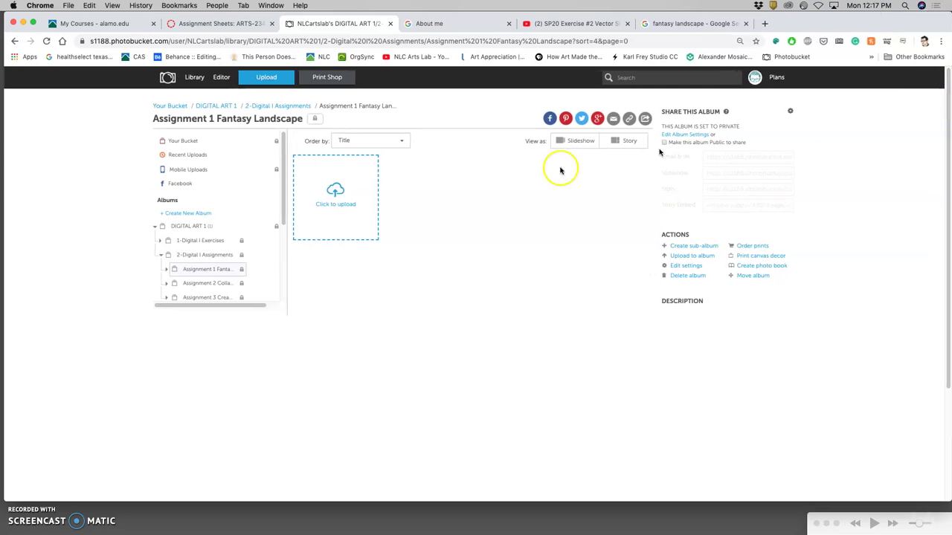
click(216, 272)
click(213, 285)
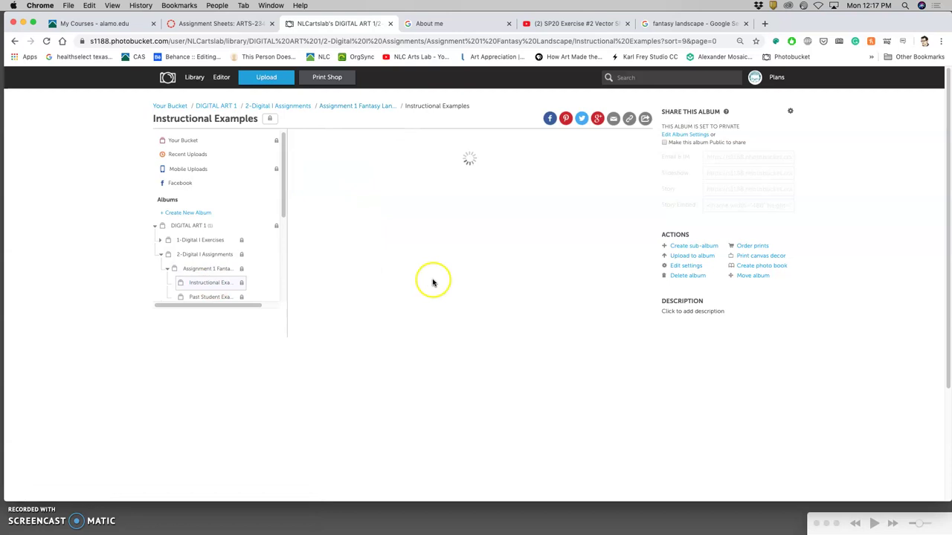
Open the first example, 1a.jpg, a two-frame thumbnail sketch page with theme notes
scroll(432, 283, down, 2)
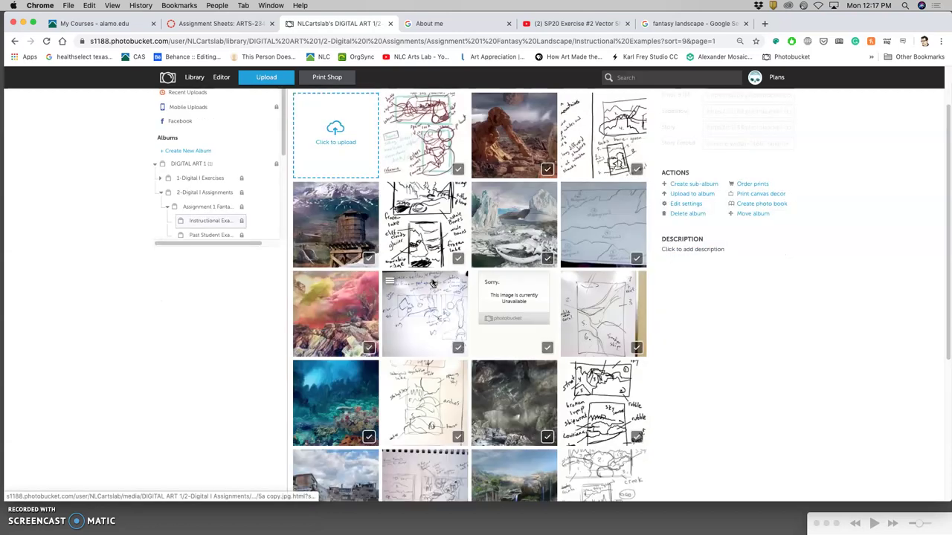
click(429, 139)
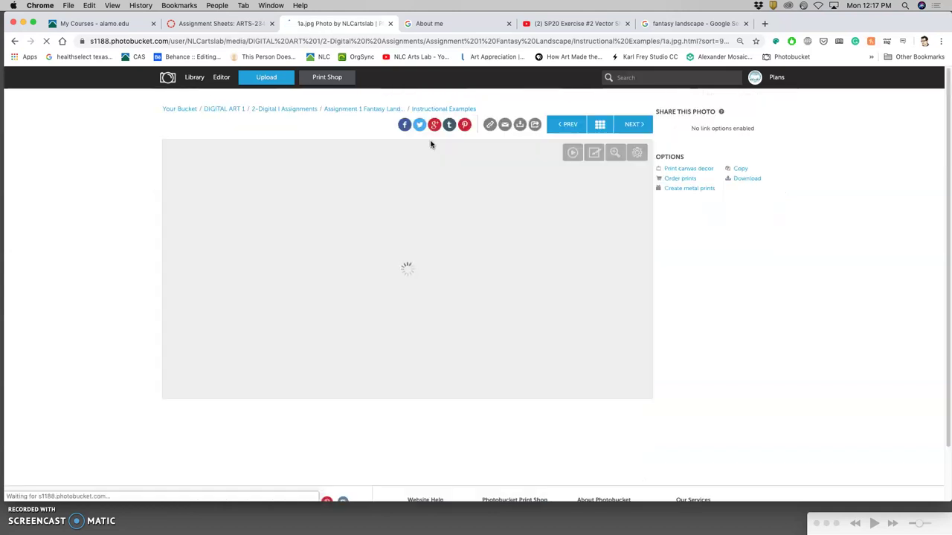
click(523, 221)
scroll(522, 220, down, 1)
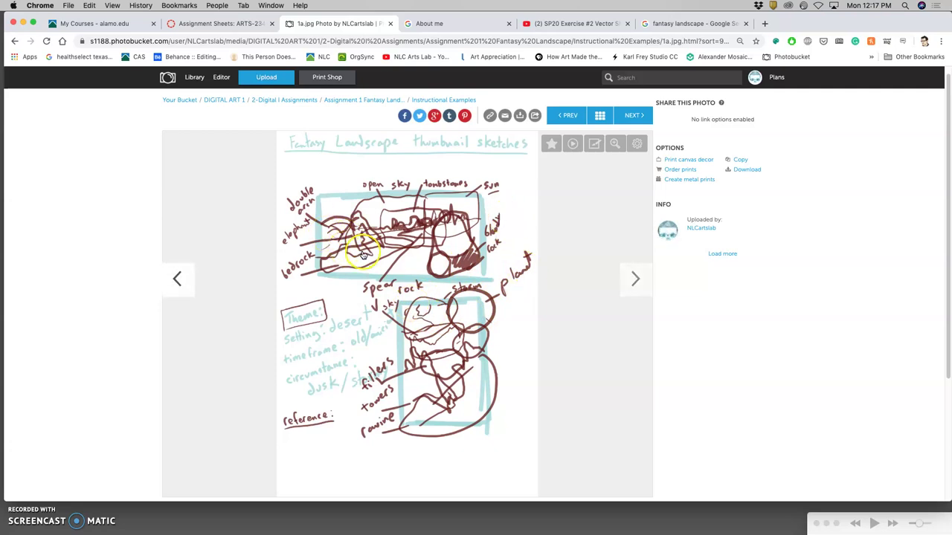
Page through example sketches, the water tower, glacier and whale bones, and underwater landscape images
click(634, 281)
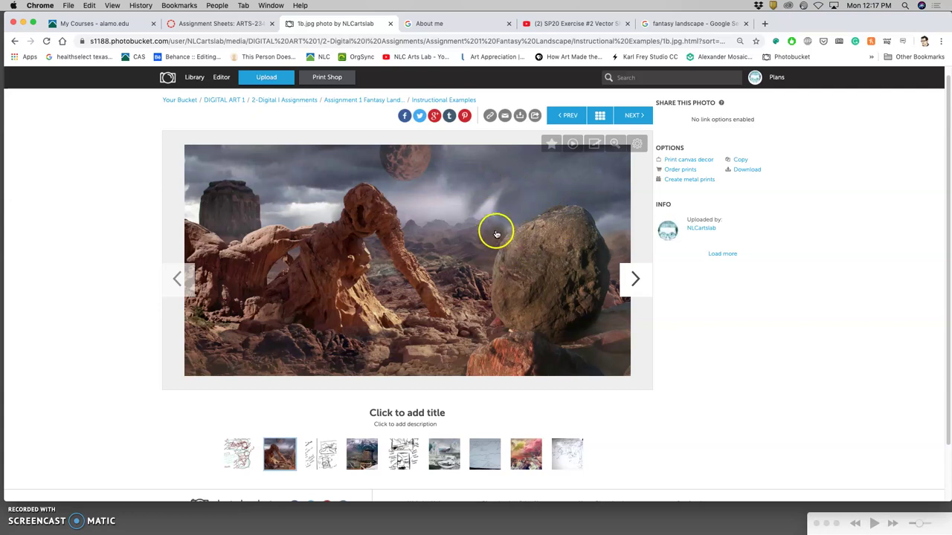
click(635, 281)
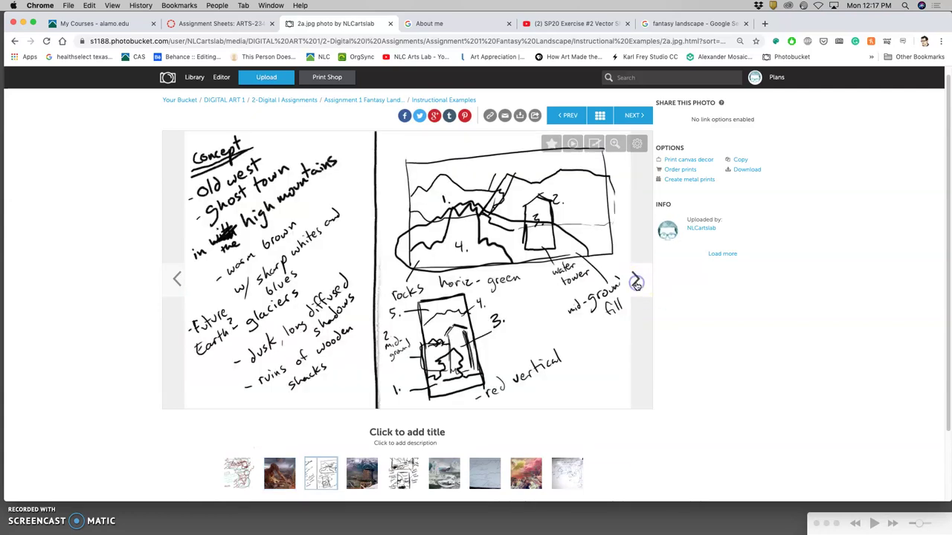
click(635, 282)
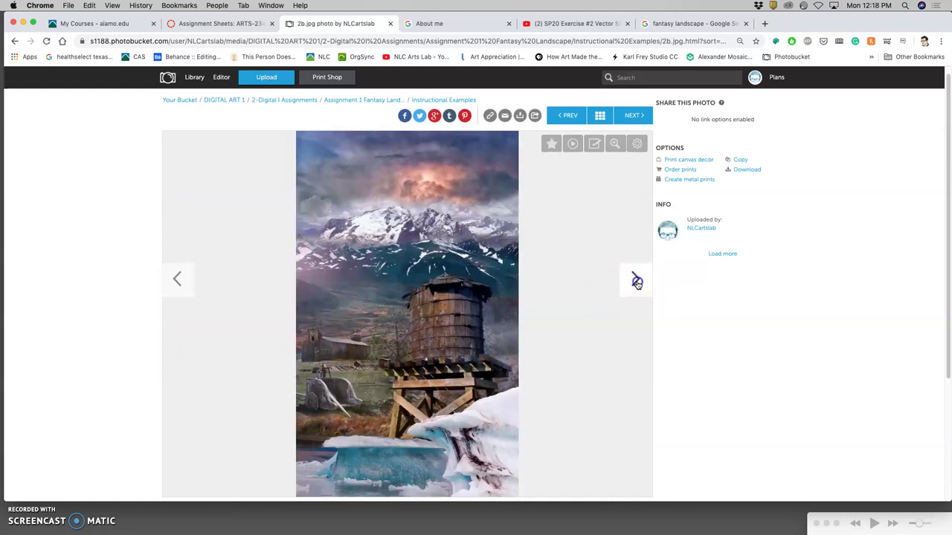
click(636, 282)
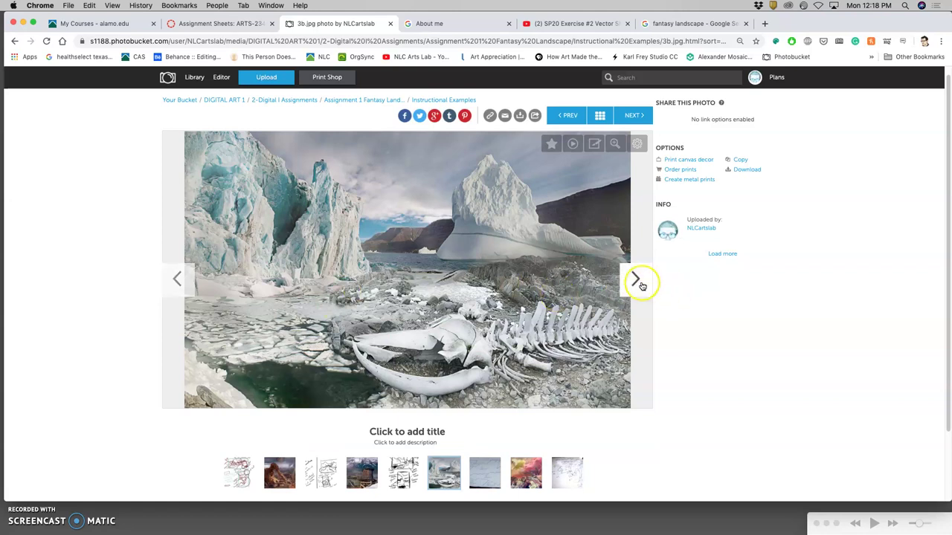
click(638, 282)
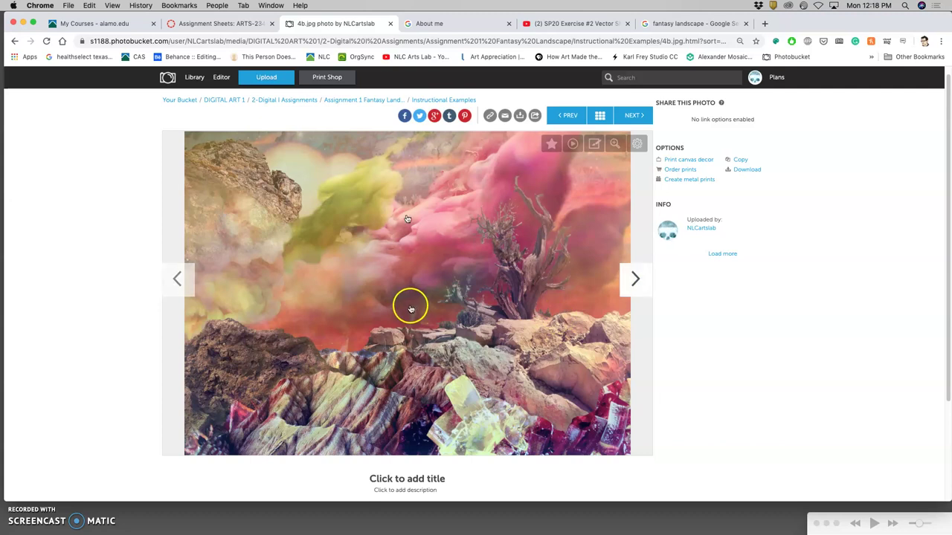
click(634, 281)
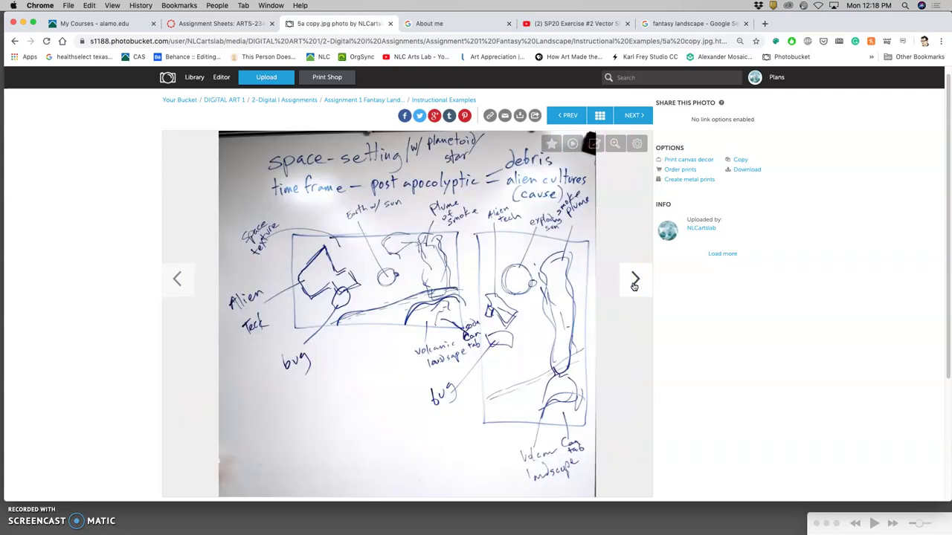
click(635, 283)
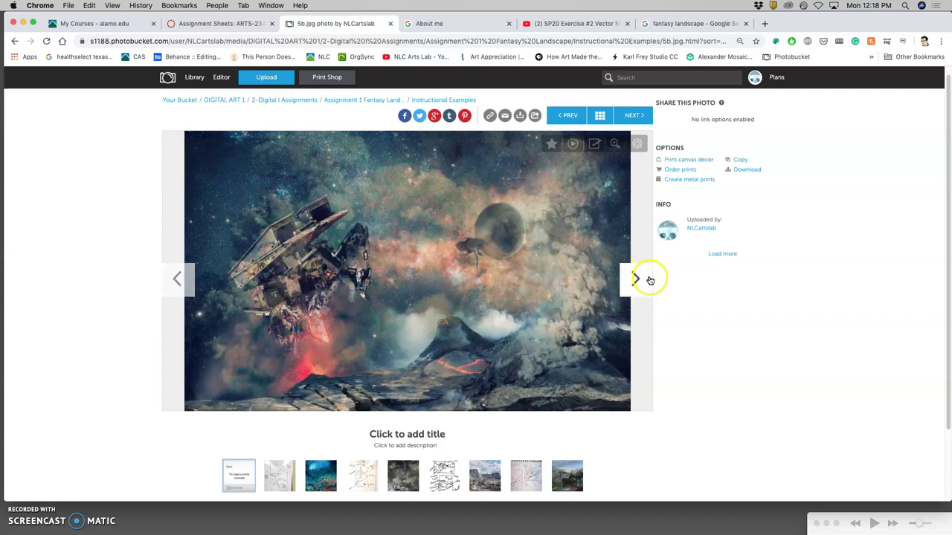
click(636, 280)
click(638, 280)
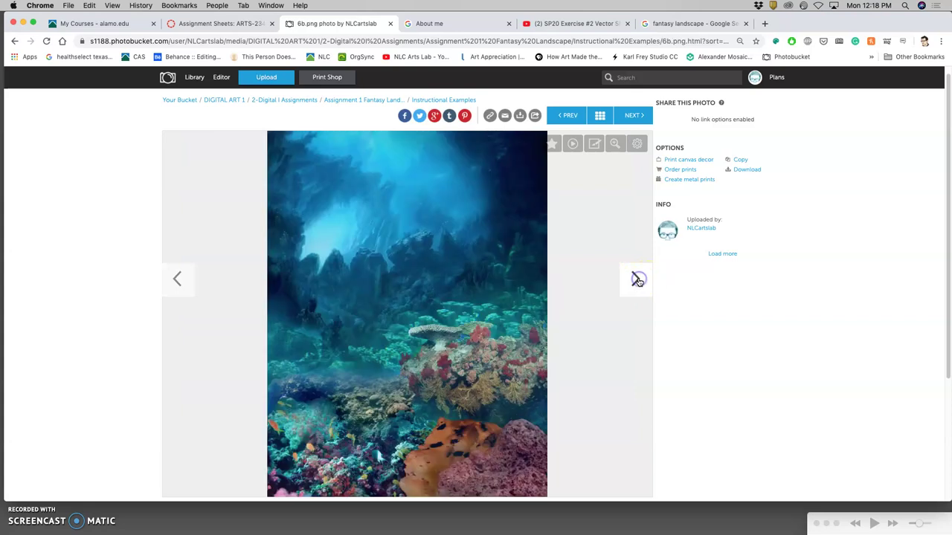
scroll(524, 312, down, 1)
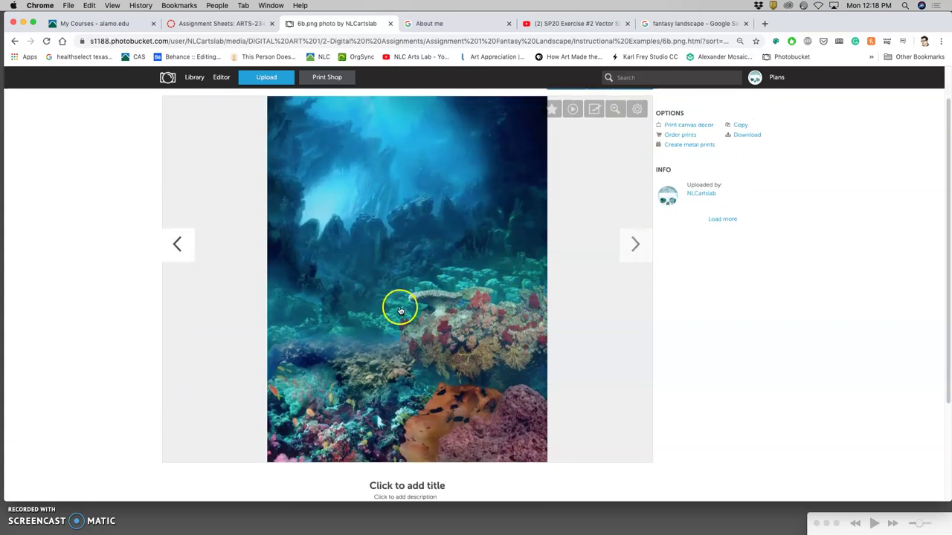
scroll(398, 309, up, 1)
scroll(399, 308, down, 2)
scroll(395, 308, up, 2)
scroll(395, 307, down, 1)
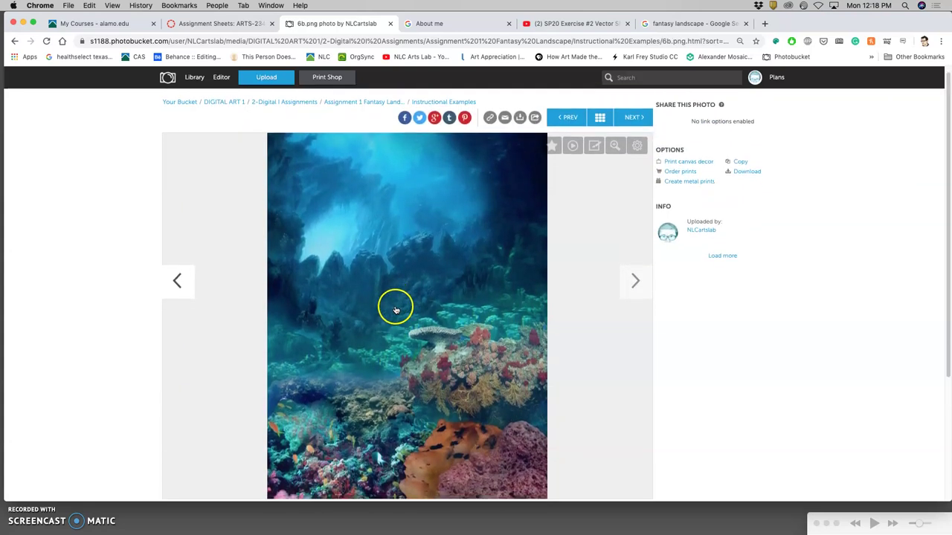
Continue past the dark, waterfall and rocky bridge examples to the icy mountain 12b.jpg
click(635, 286)
click(635, 286)
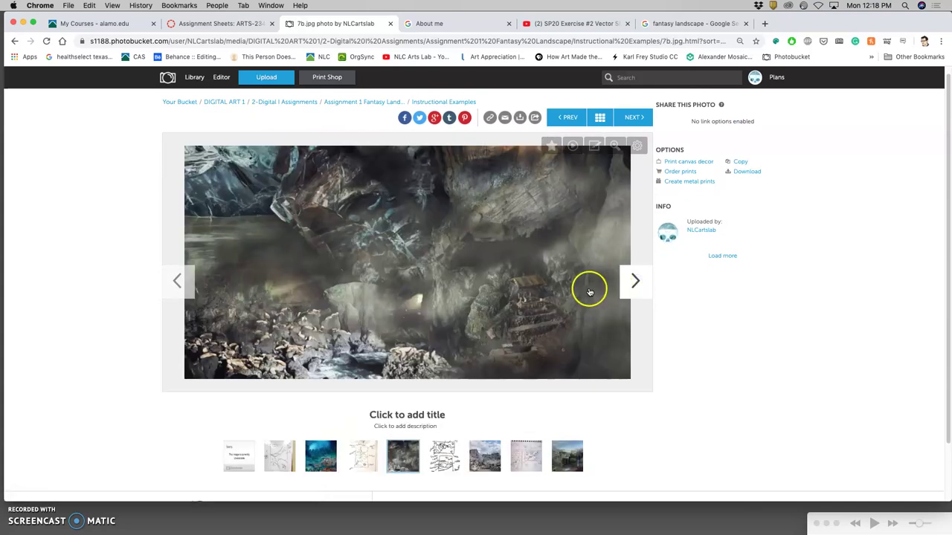
click(635, 282)
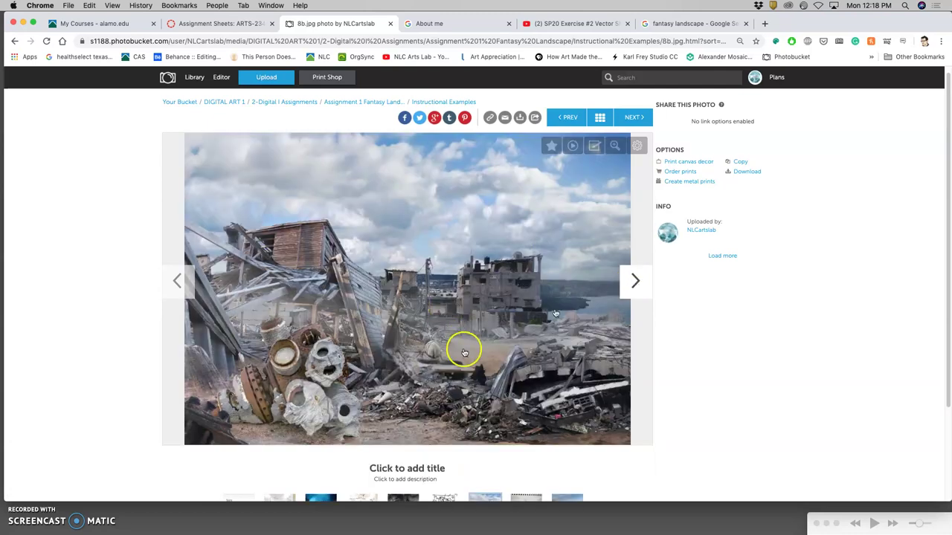
click(636, 283)
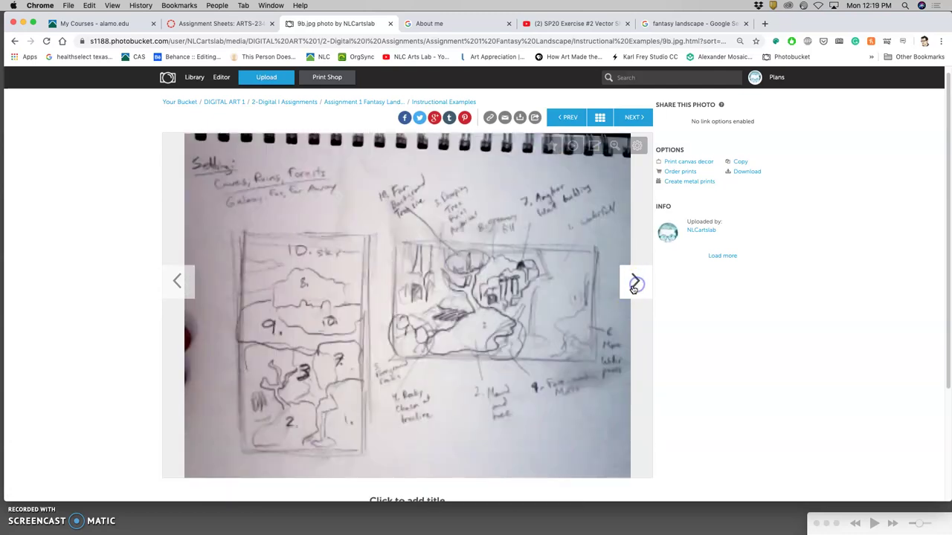
click(635, 285)
scroll(542, 279, down, 1)
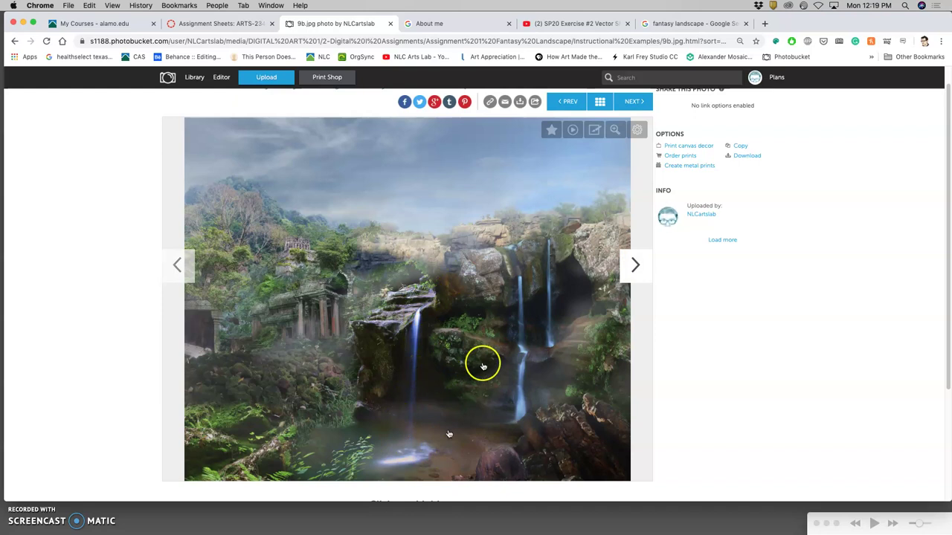
click(638, 266)
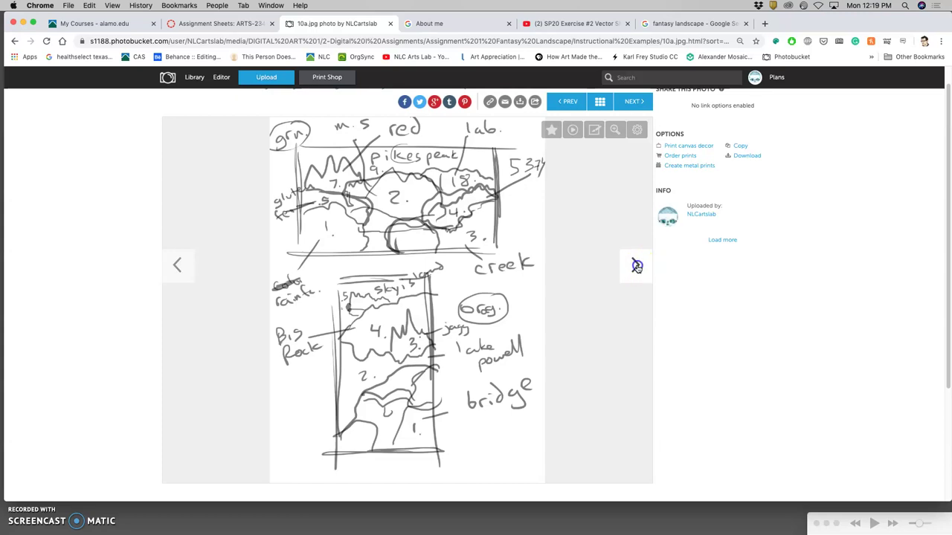
click(636, 266)
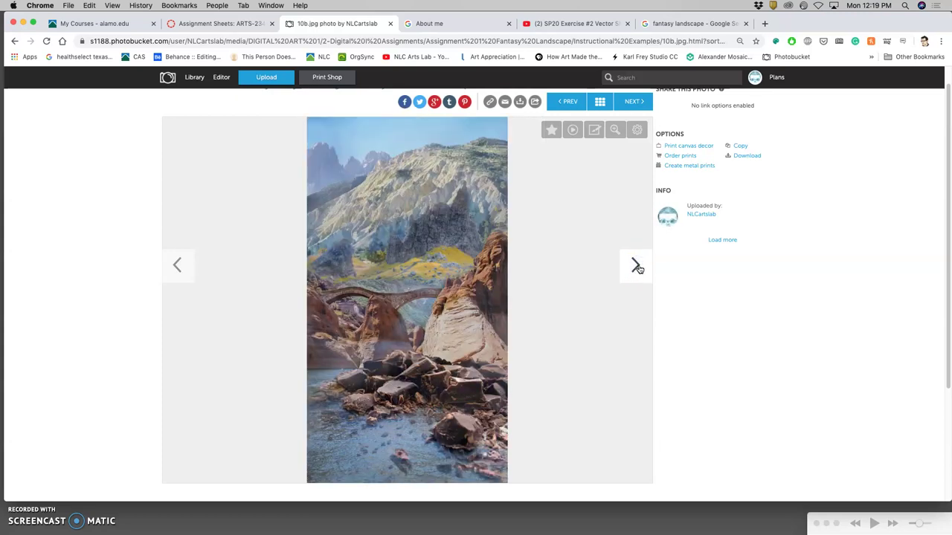
click(637, 266)
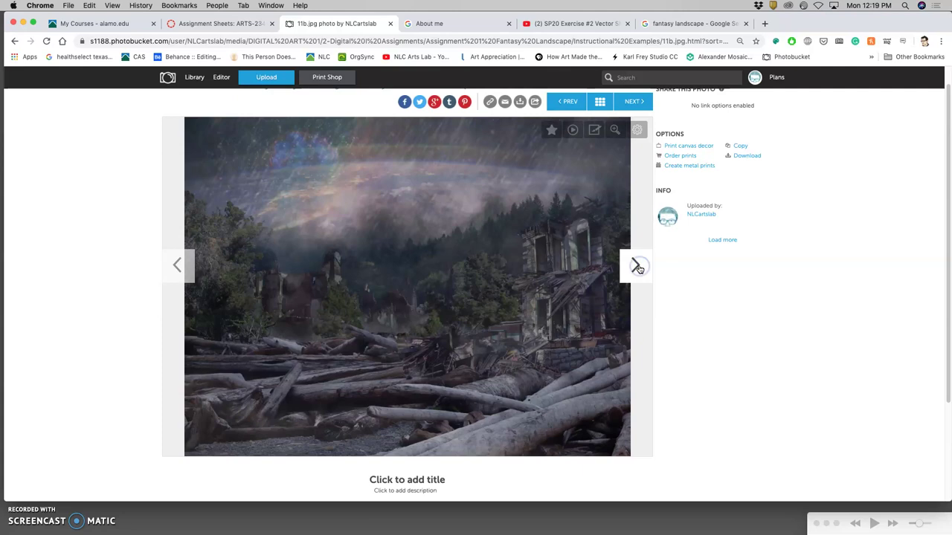
click(633, 267)
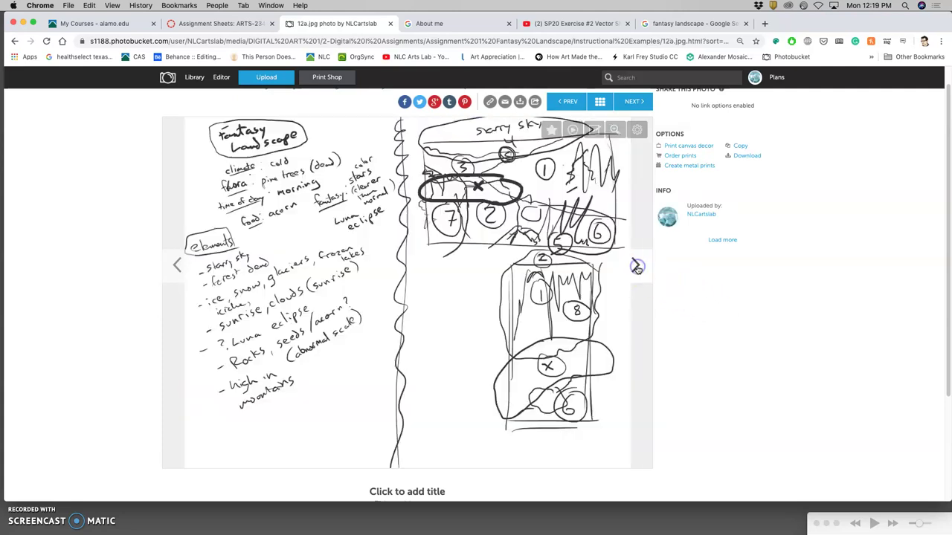
click(637, 267)
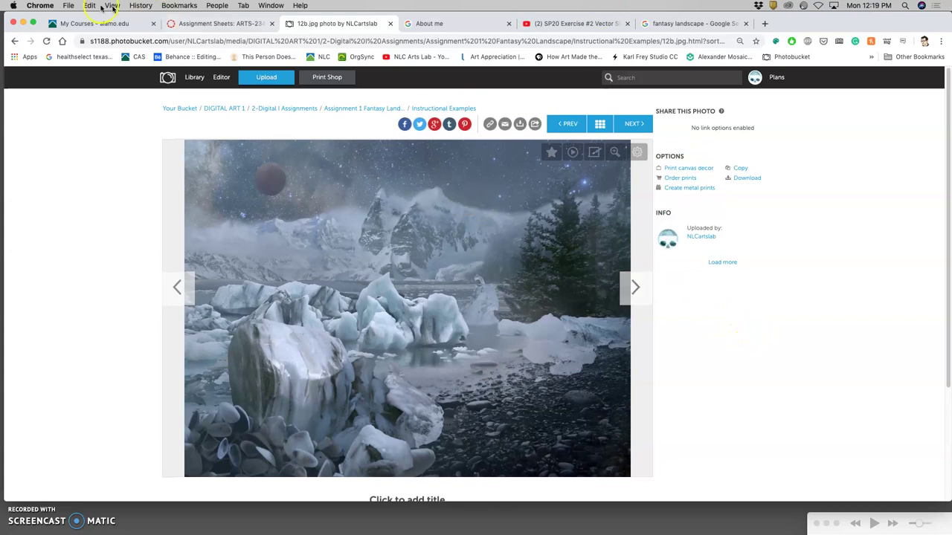
Minimize Chrome and bring Photoshop to the front
click(22, 24)
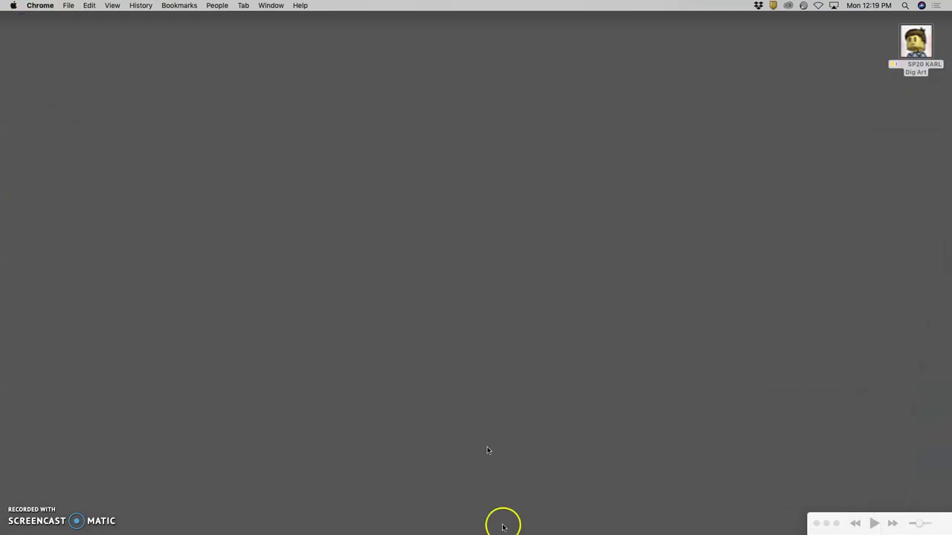
mouse_move(501, 530)
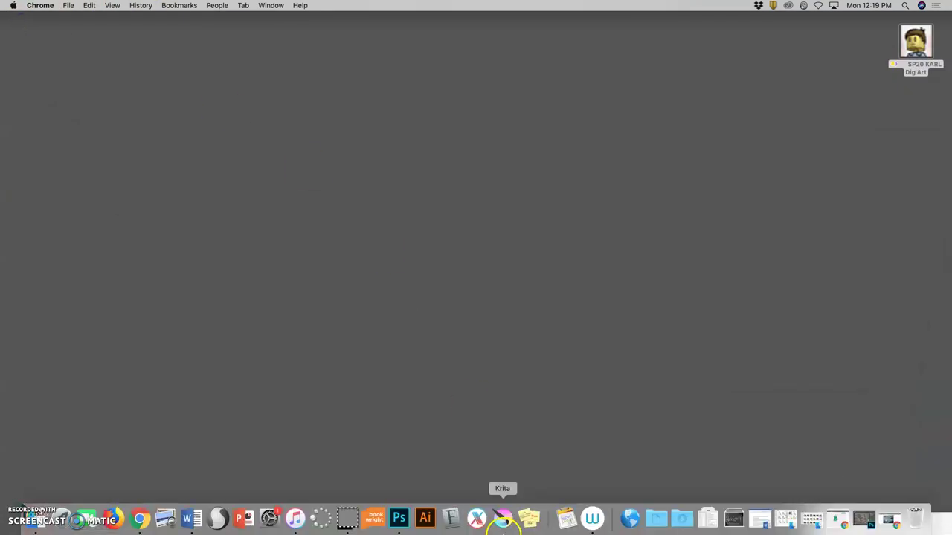
click(399, 518)
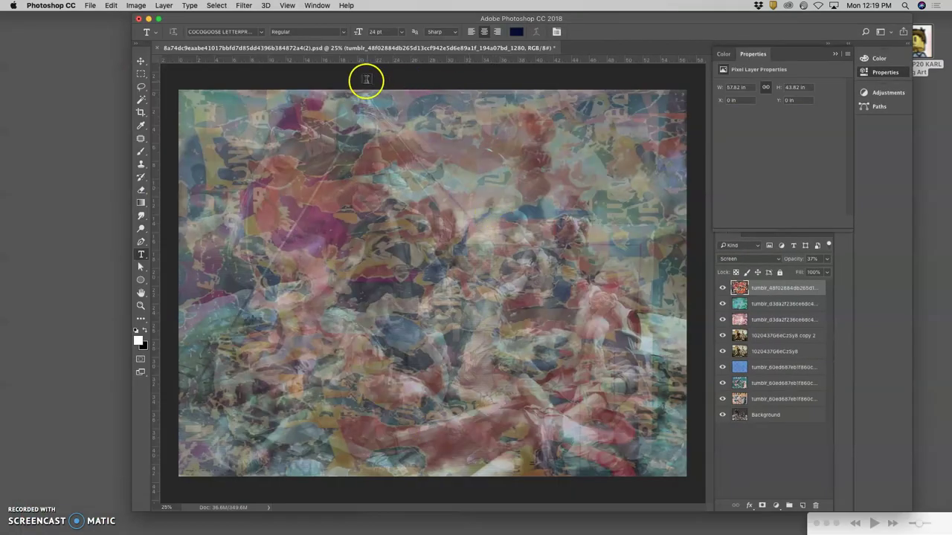
click(89, 6)
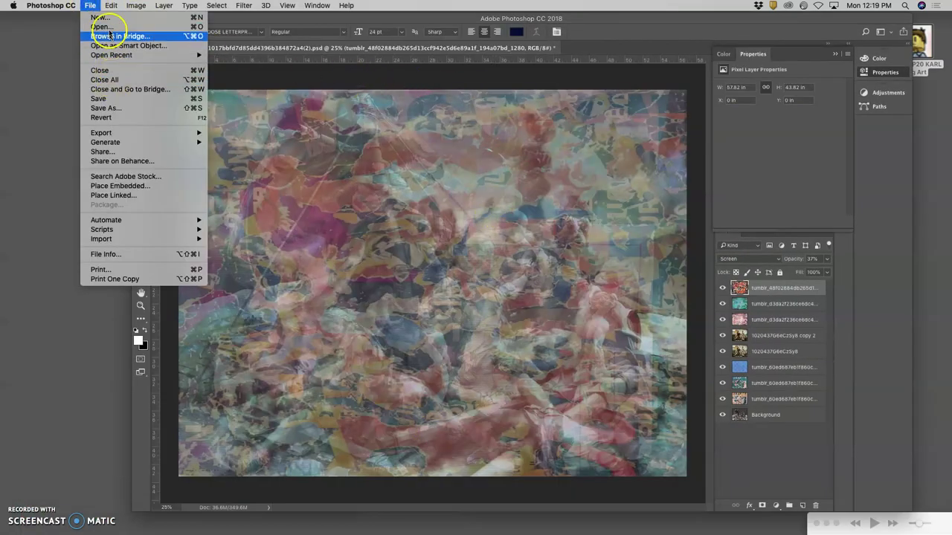
click(477, 128)
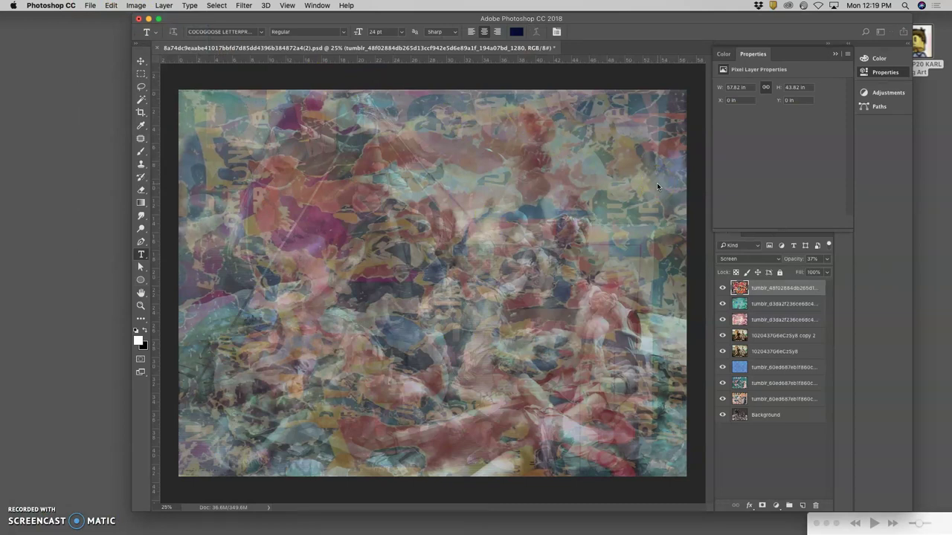
click(91, 5)
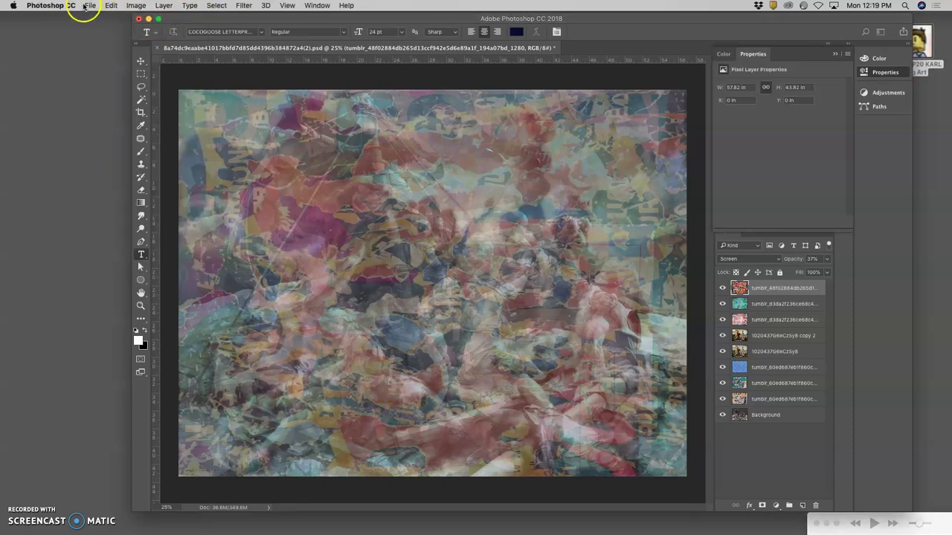
Create a new blank Legal document, 8.5 × 14 in at 300 ppi, from the Print presets
click(88, 5)
key(super+n)
click(311, 85)
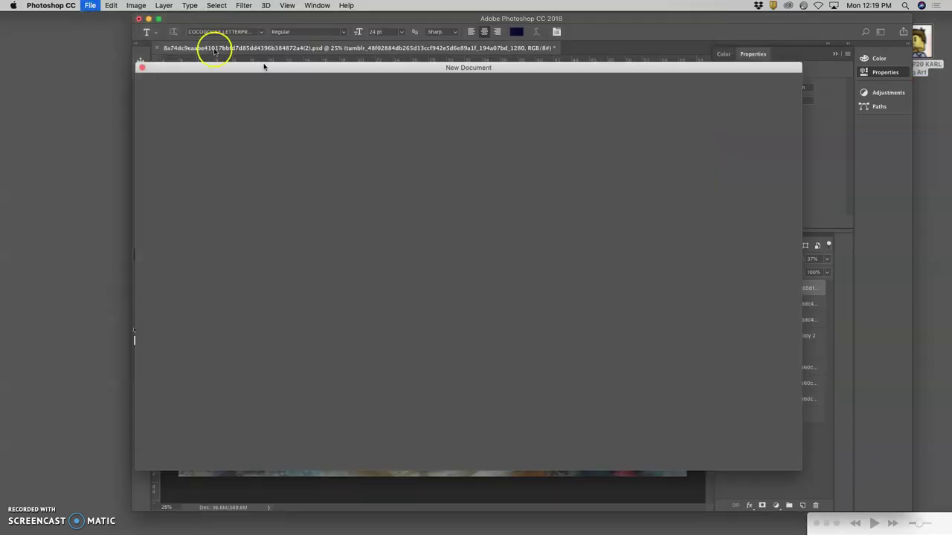
click(414, 108)
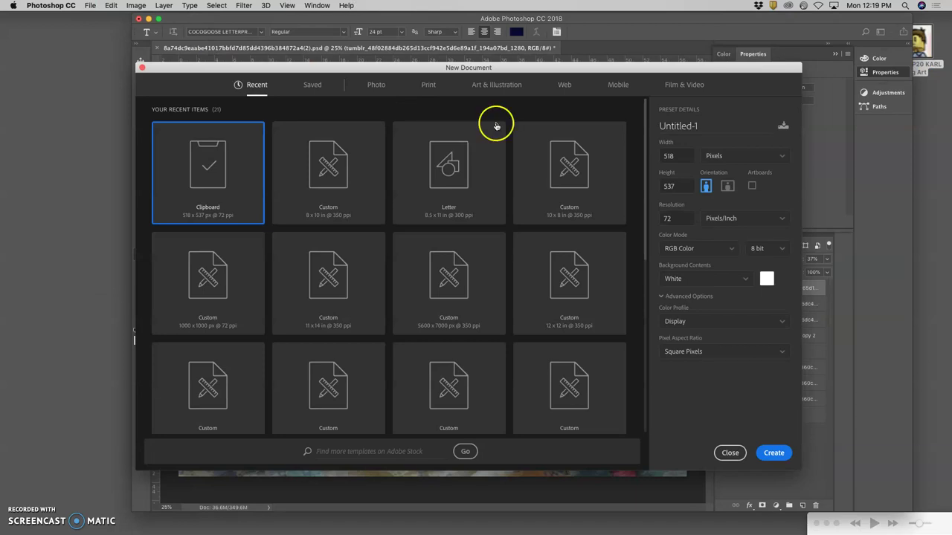
click(728, 186)
drag(676, 158, 649, 158)
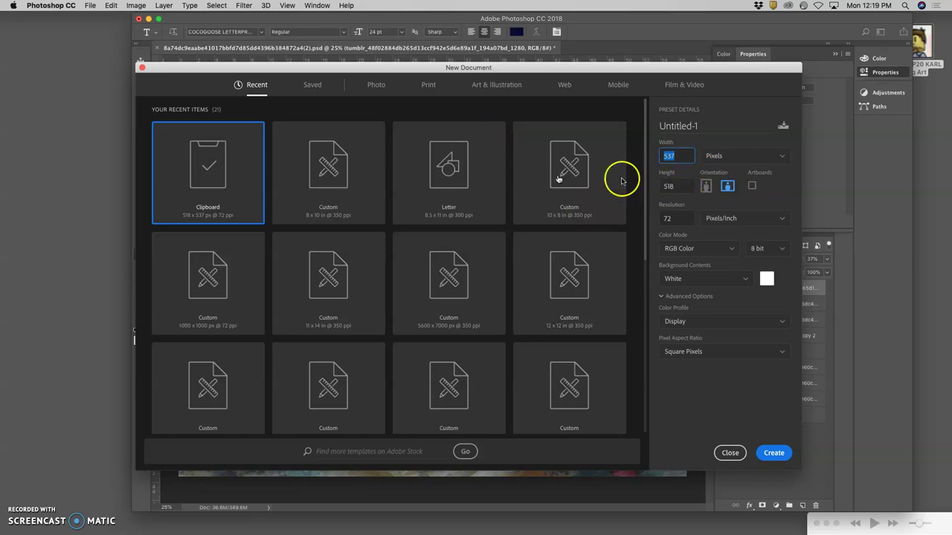
click(428, 87)
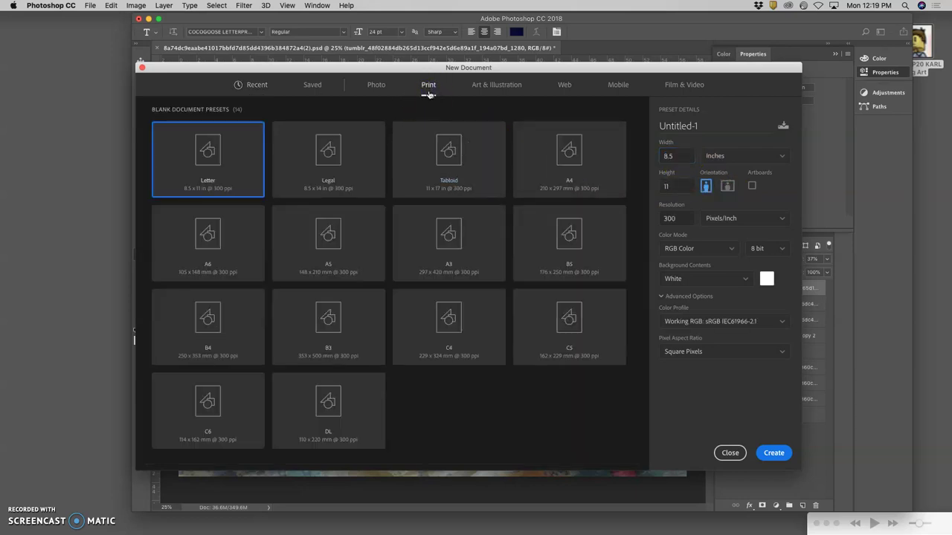
click(345, 157)
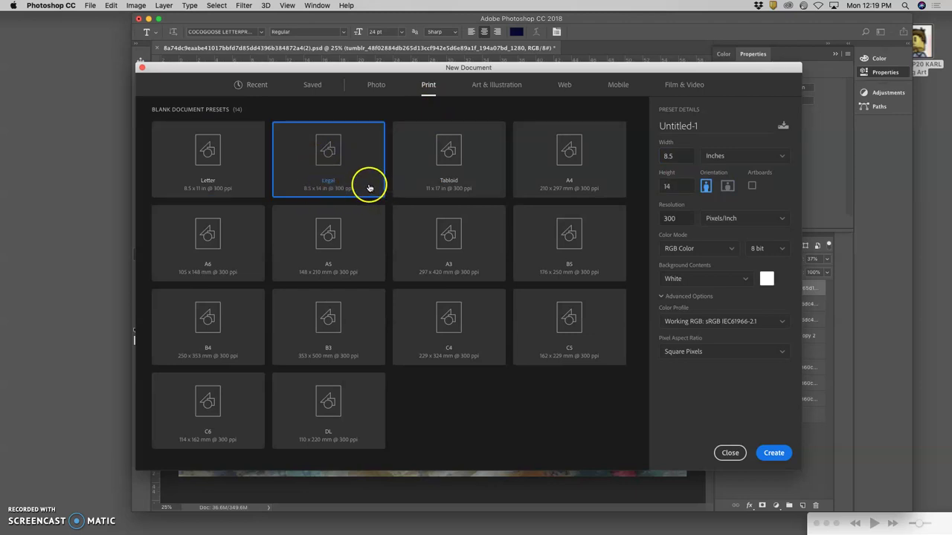
click(773, 453)
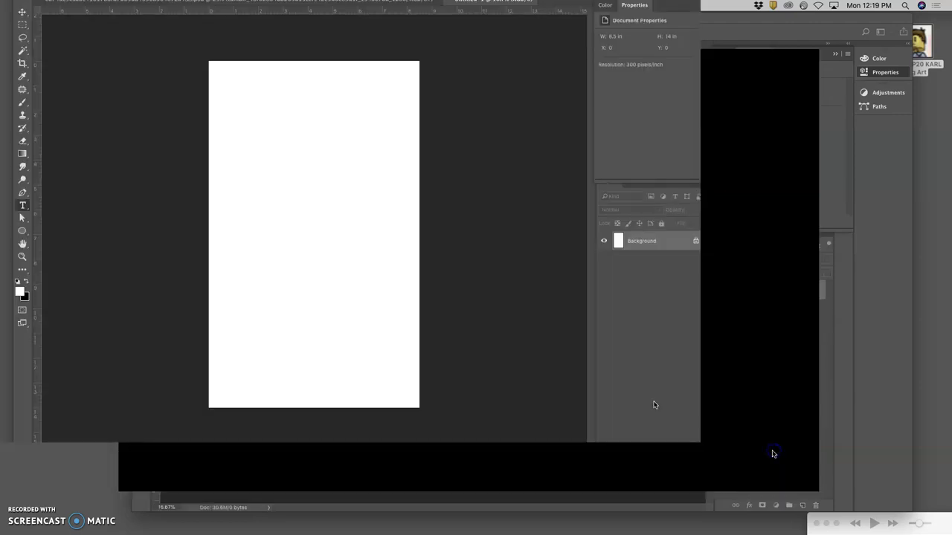
Rotate the canvas 90° clockwise to landscape and drag a vertical guide to the center
click(137, 5)
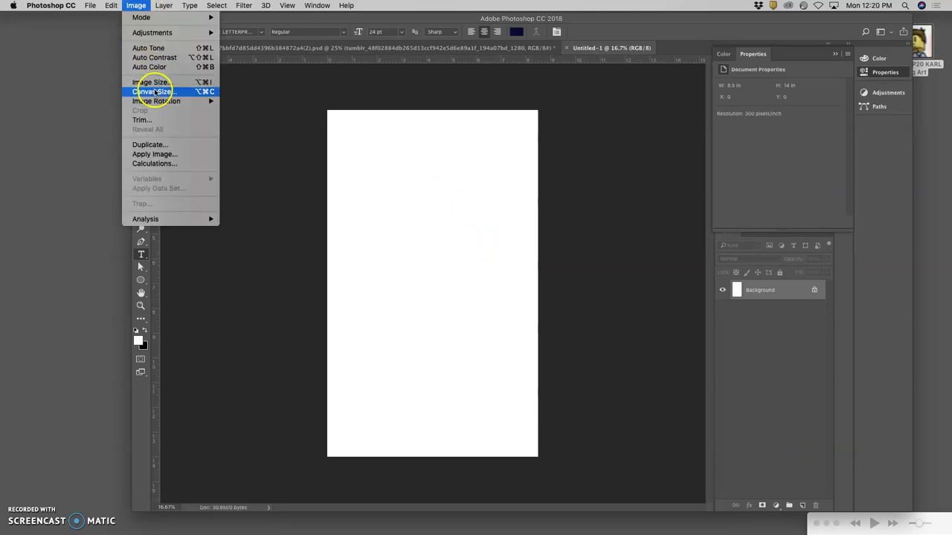
click(177, 91)
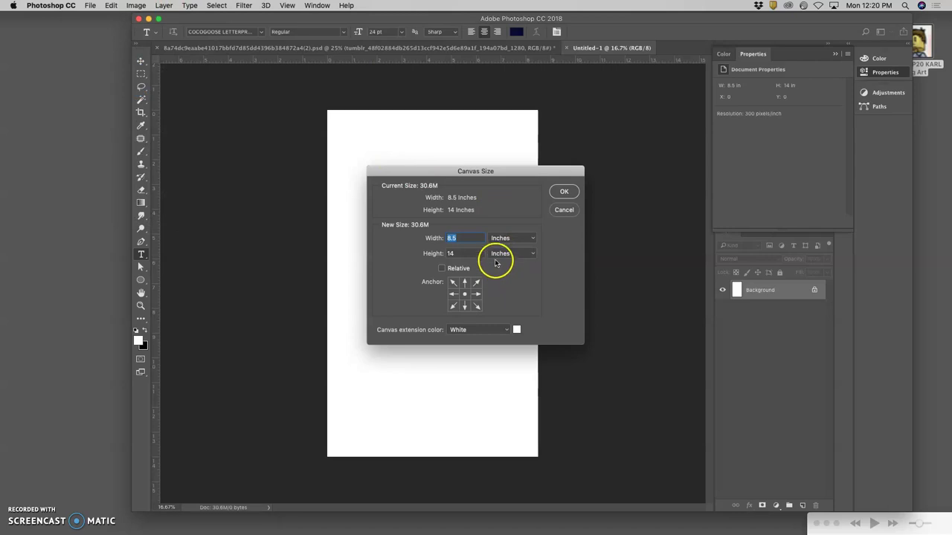
click(559, 210)
click(136, 6)
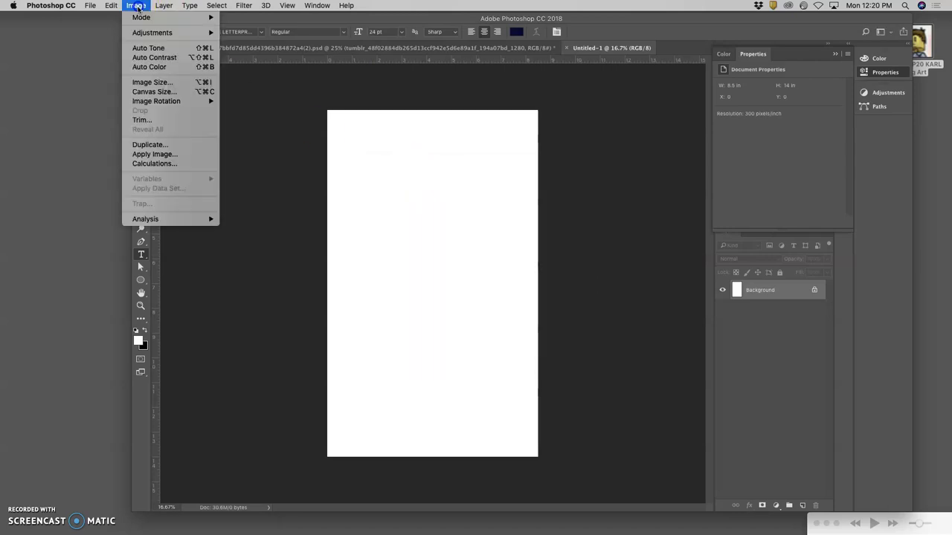
mouse_move(178, 101)
click(241, 110)
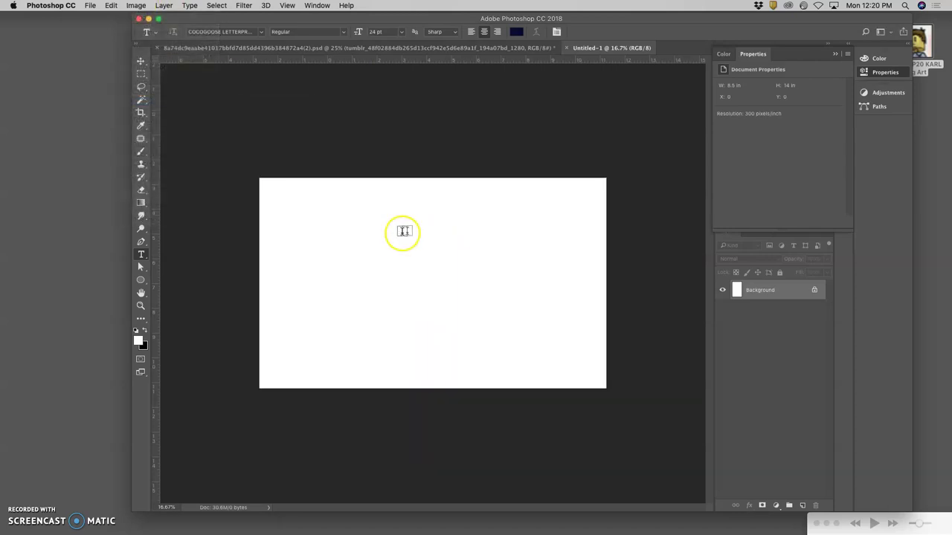
drag(153, 216, 432, 238)
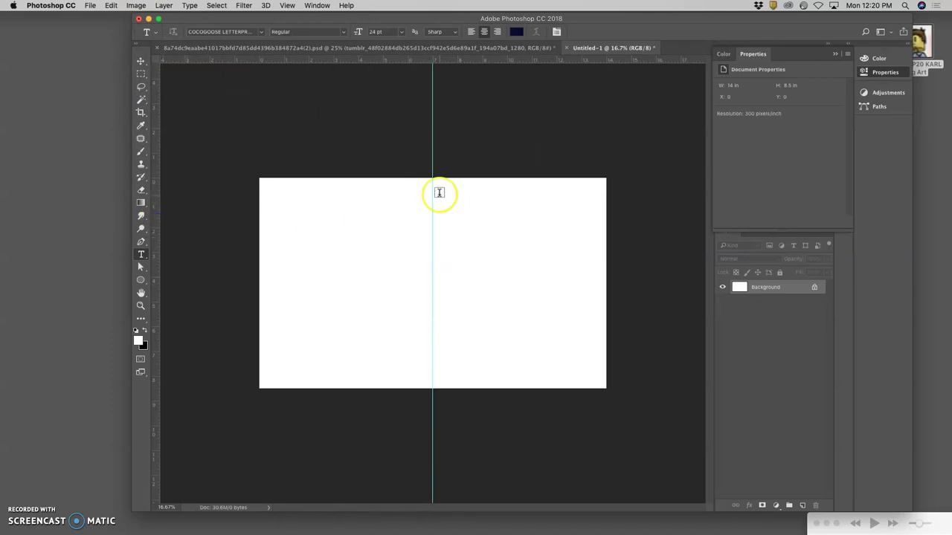
Choose the Brush tool, add an empty Layer 1, and set the brush size to 41 px
click(142, 151)
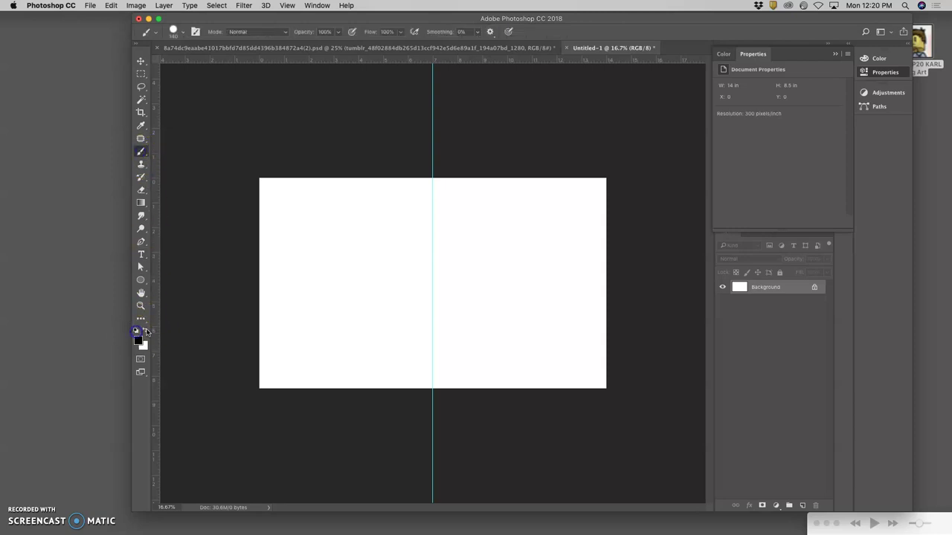
click(802, 506)
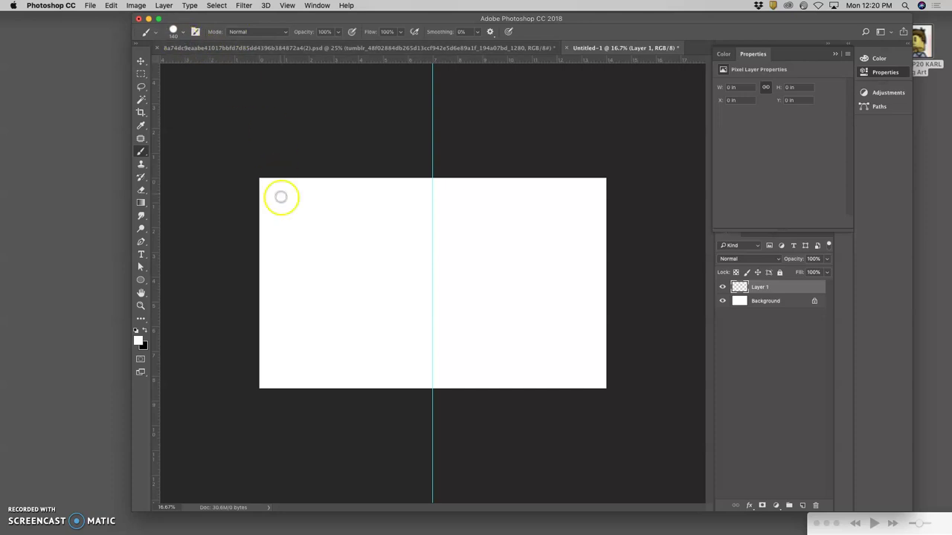
click(185, 32)
mouse_move(209, 63)
mouse_down()
mouse_move(199, 63)
mouse_move(198, 168)
mouse_move(200, 64)
mouse_up()
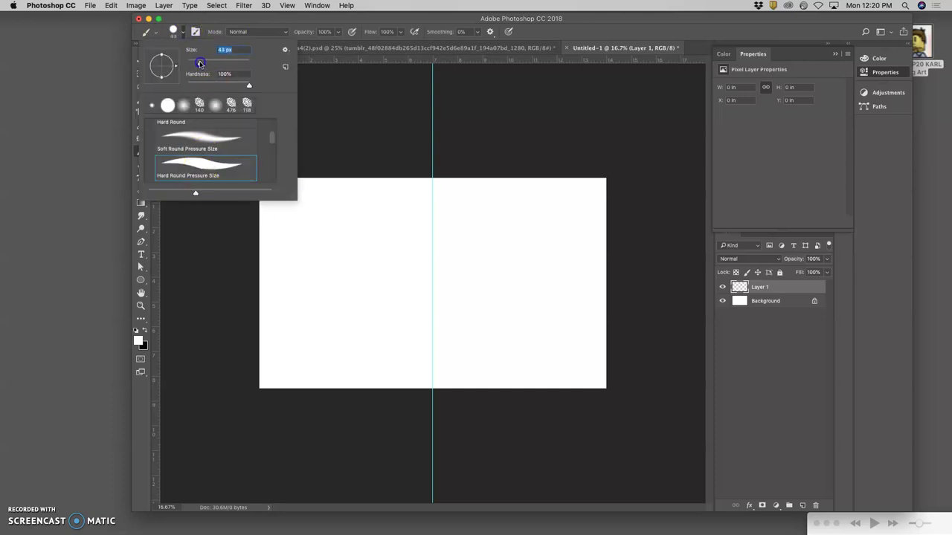
click(339, 32)
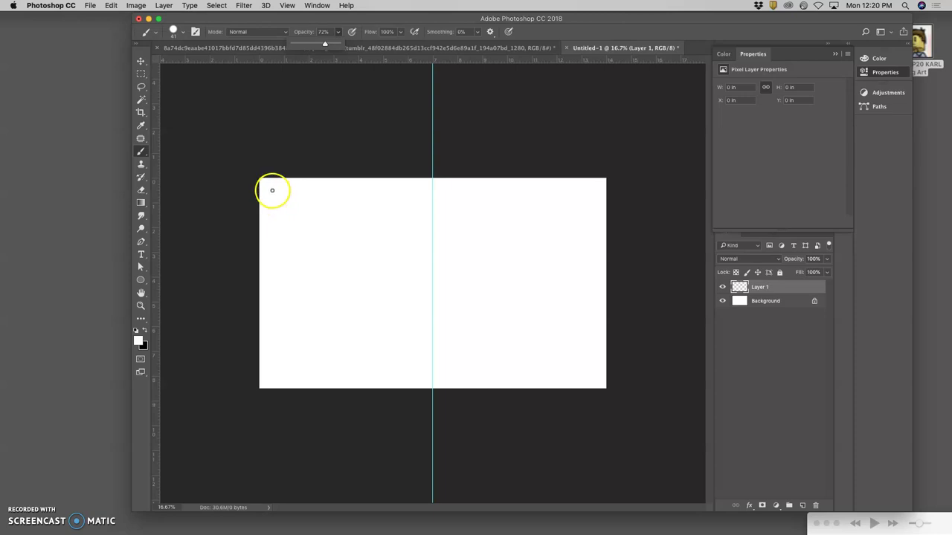
Set brush opacity to 72% with black paint, and hide several layers in the collage document
mouse_move(273, 190)
mouse_down()
mouse_move(278, 208)
mouse_move(277, 199)
mouse_move(291, 206)
mouse_move(325, 195)
mouse_move(285, 218)
mouse_move(332, 206)
mouse_up()
click(141, 342)
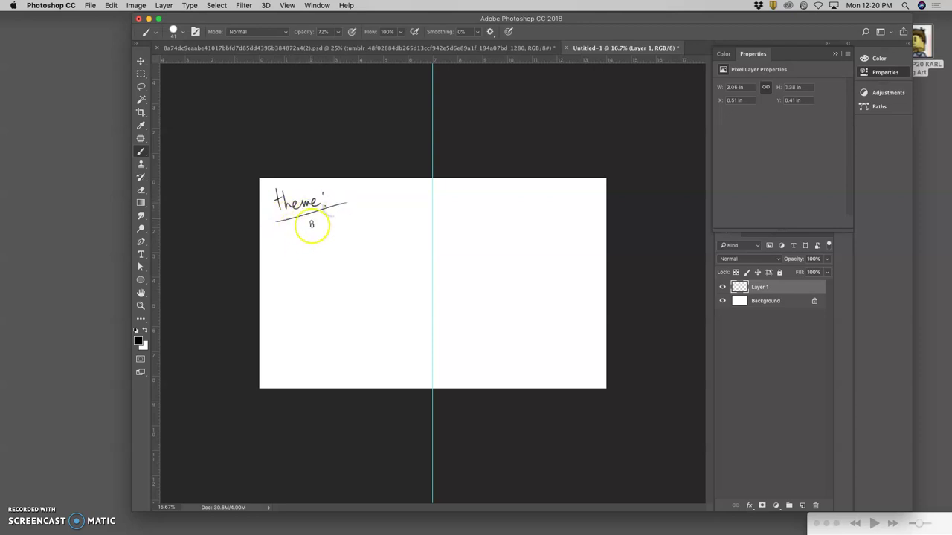
click(264, 48)
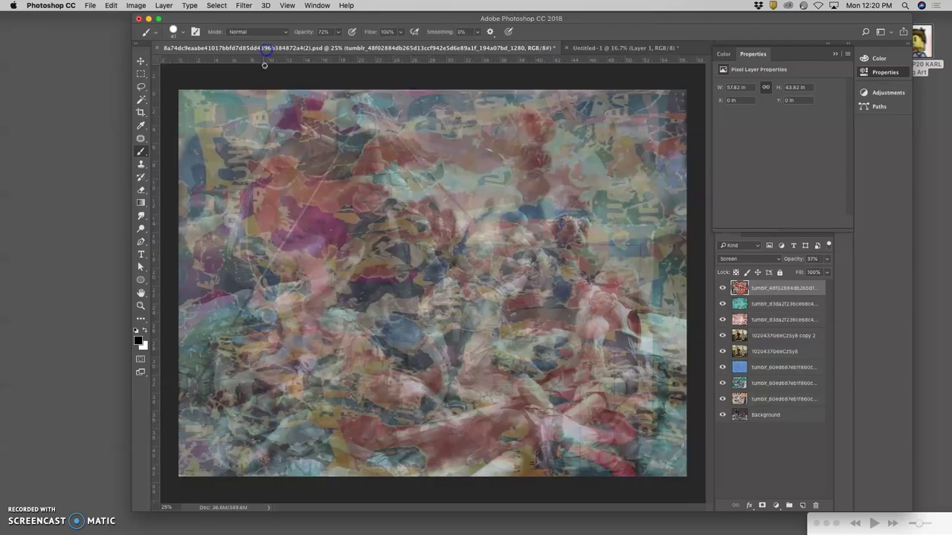
click(722, 288)
mouse_move(722, 305)
mouse_down()
mouse_move(722, 405)
mouse_move(722, 288)
mouse_move(644, 291)
mouse_up()
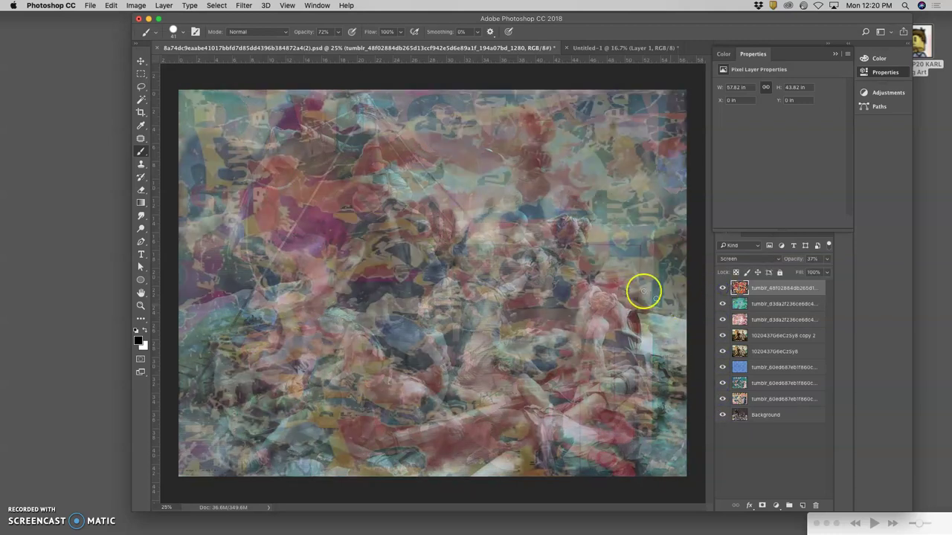
click(582, 48)
Handwrite '-nautical', 'ocean' and 'coral towers' on the left page
click(287, 231)
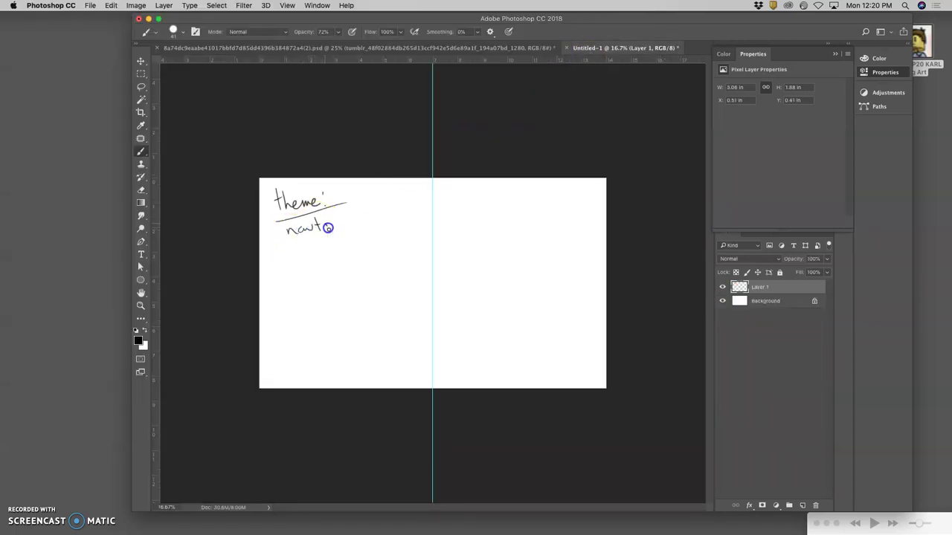
drag(335, 221, 356, 221)
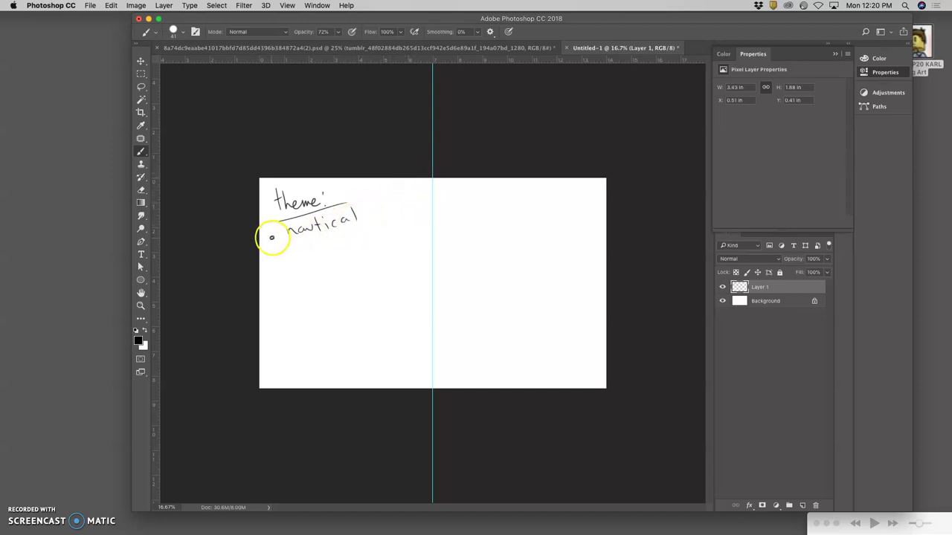
click(280, 236)
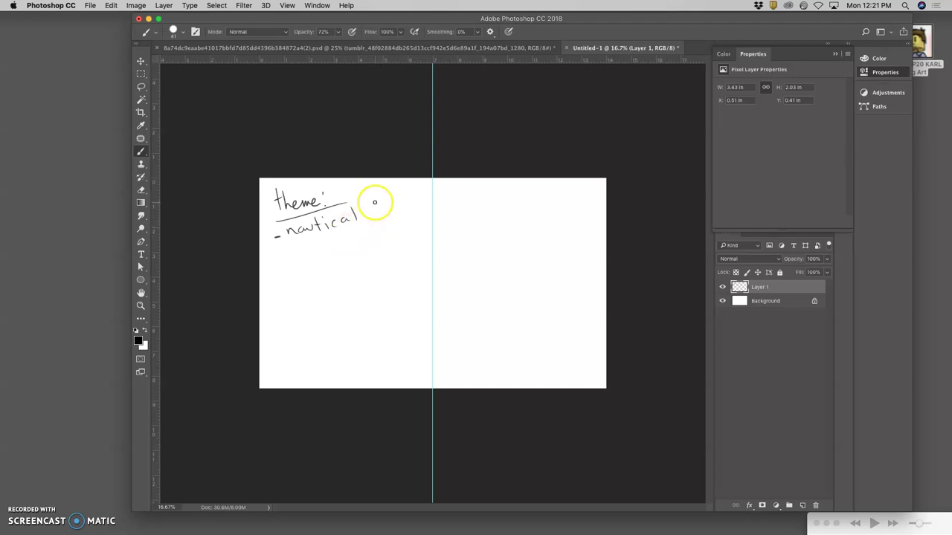
click(376, 202)
drag(400, 191, 406, 191)
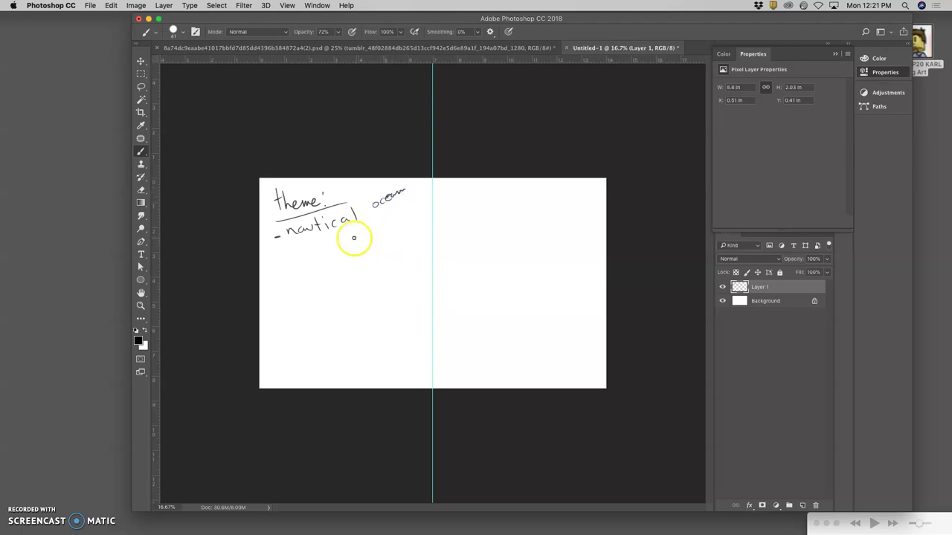
click(349, 236)
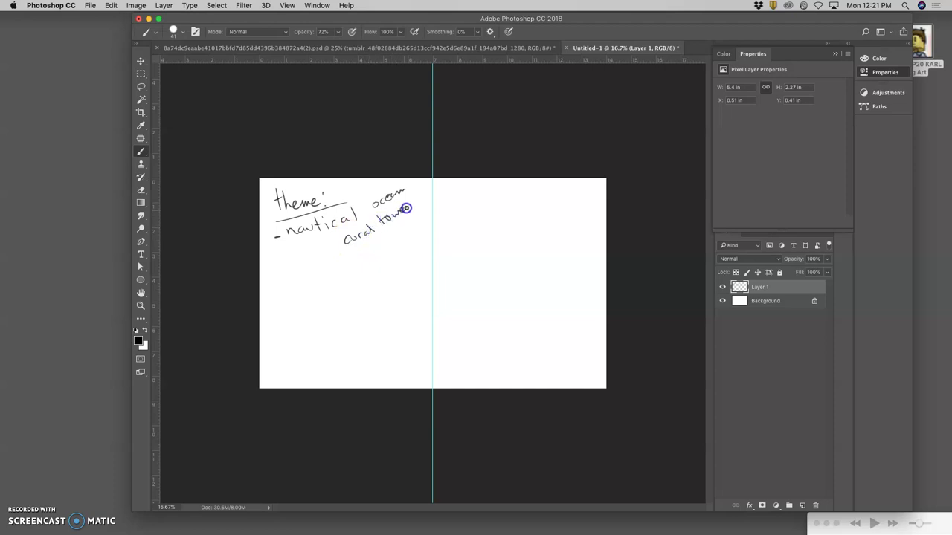
drag(411, 200, 415, 207)
Add the notes 'big rocks', 'storm clouds' and 'rutabegas?' below
drag(331, 256, 335, 265)
drag(387, 237, 388, 237)
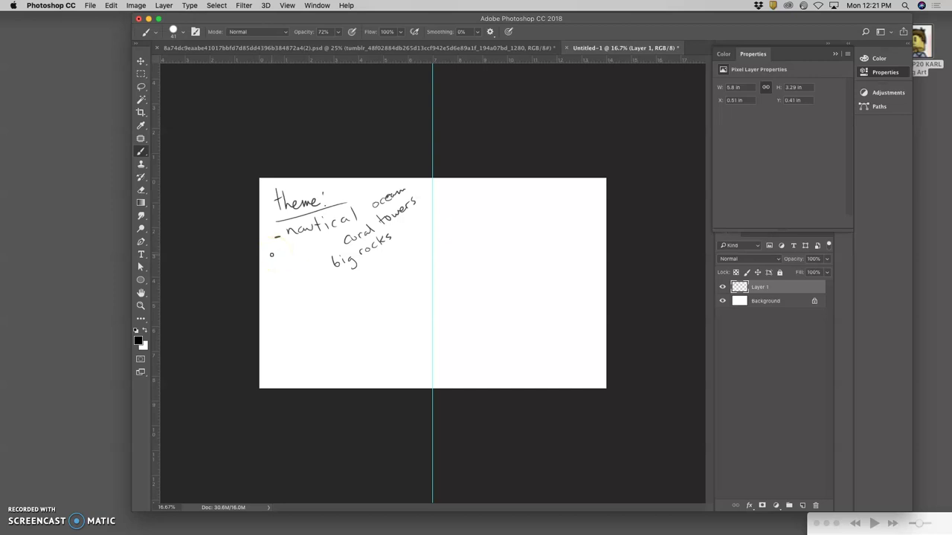
drag(271, 259, 276, 259)
drag(312, 260, 307, 270)
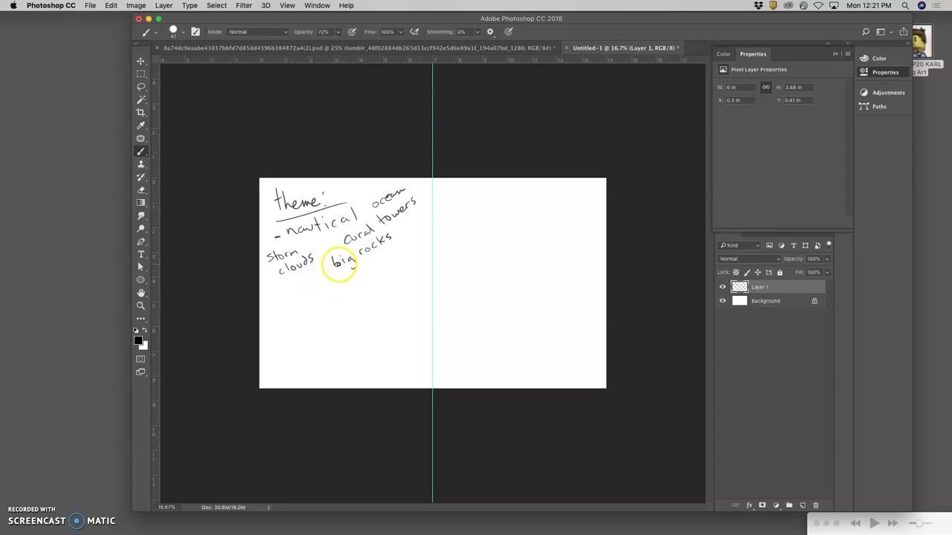
click(278, 297)
drag(308, 290, 316, 277)
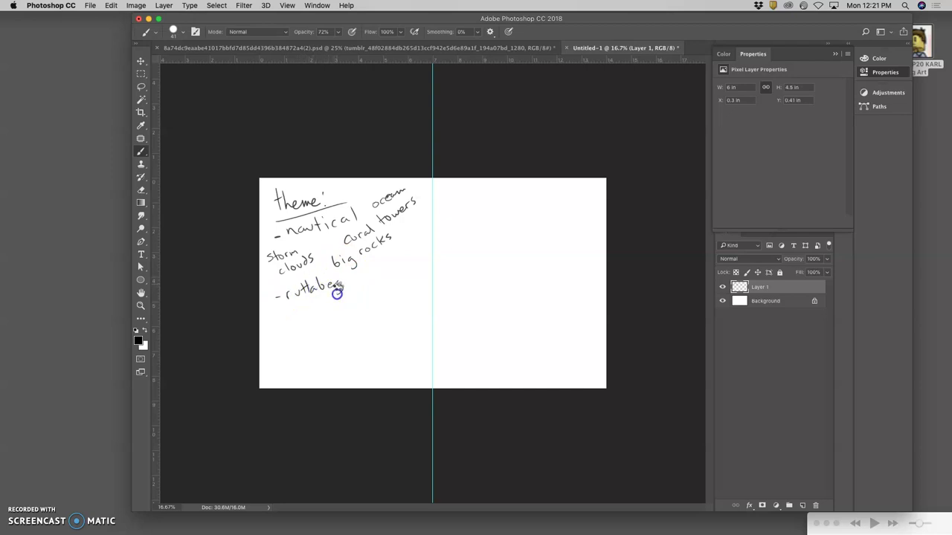
mouse_move(353, 280)
mouse_down()
mouse_move(367, 272)
mouse_move(365, 282)
mouse_up()
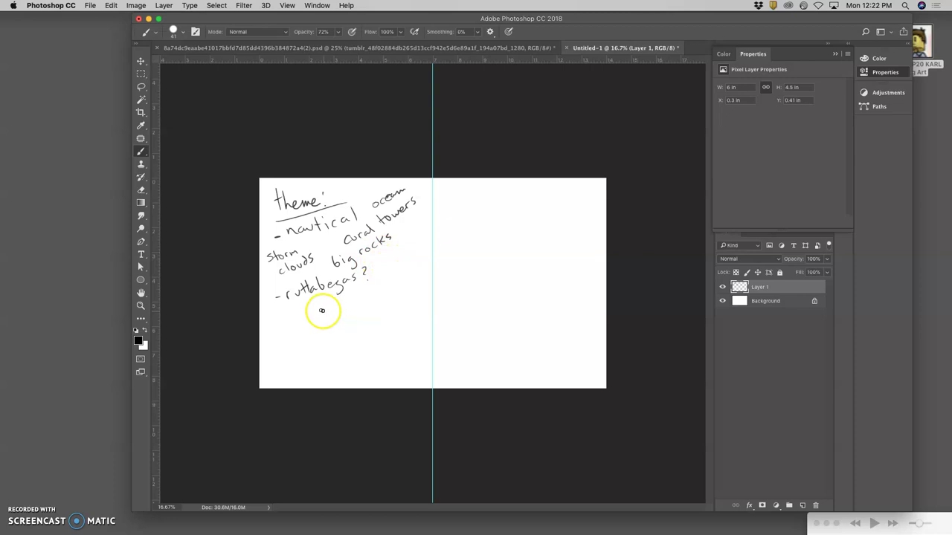
Write an underlined 'time: morning light' and 'floating mountains' near the bottom
drag(287, 314, 289, 323)
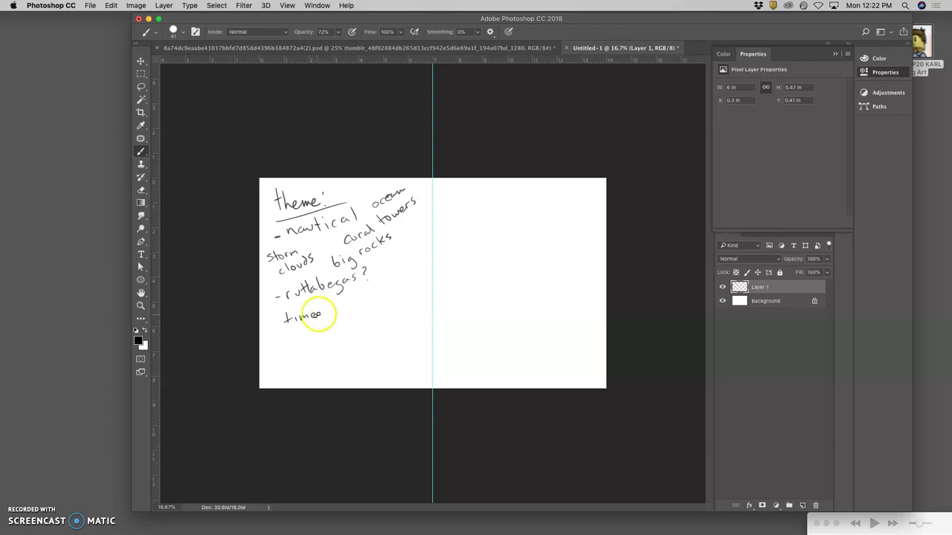
drag(286, 329, 323, 318)
click(341, 308)
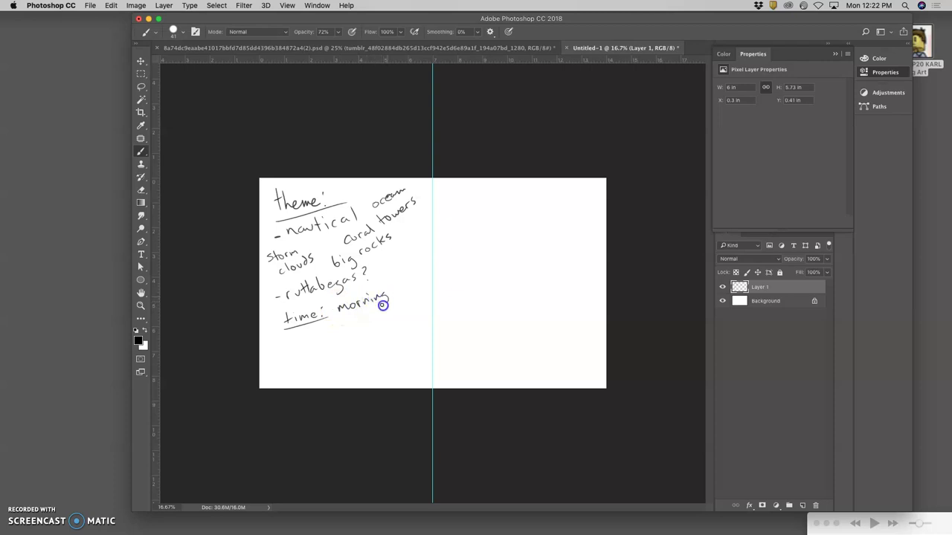
mouse_move(390, 280)
mouse_down()
mouse_move(410, 269)
mouse_move(395, 287)
mouse_up()
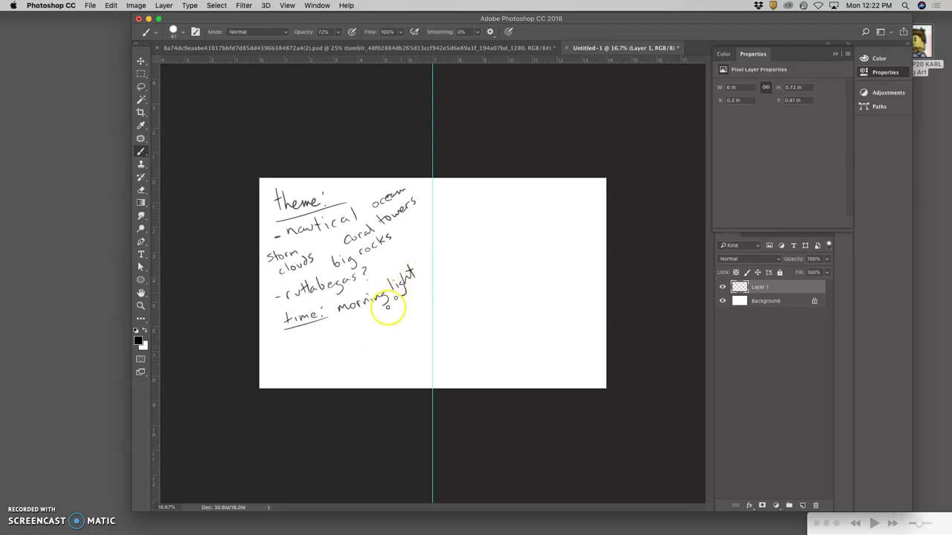
click(289, 341)
mouse_move(289, 341)
mouse_down()
mouse_move(320, 341)
mouse_move(336, 345)
mouse_move(339, 360)
mouse_move(403, 317)
mouse_up()
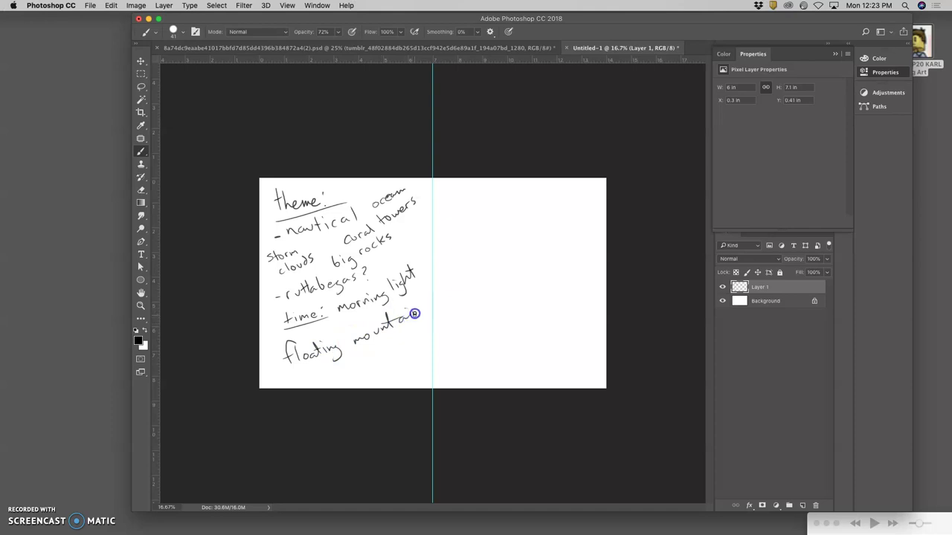
Draw an underline beneath 'floating mountains'
drag(423, 313, 319, 369)
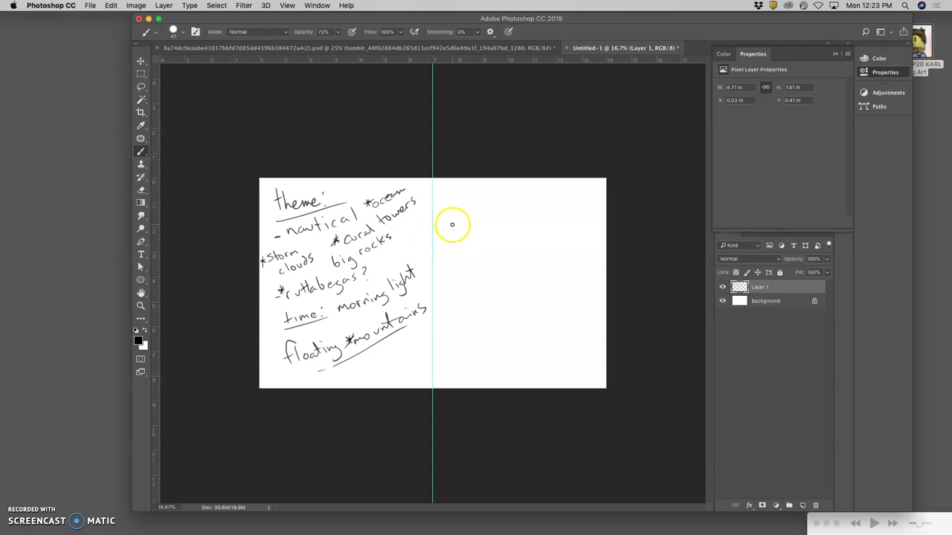
Handwrite an underlined 'find reference' with '> larger than 3000 pixels' beneath it
click(441, 182)
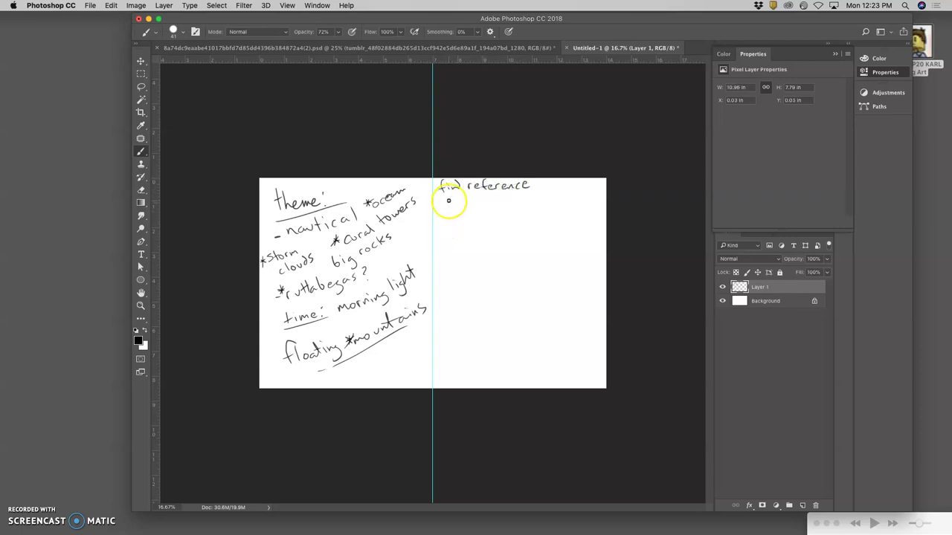
drag(447, 211, 448, 211)
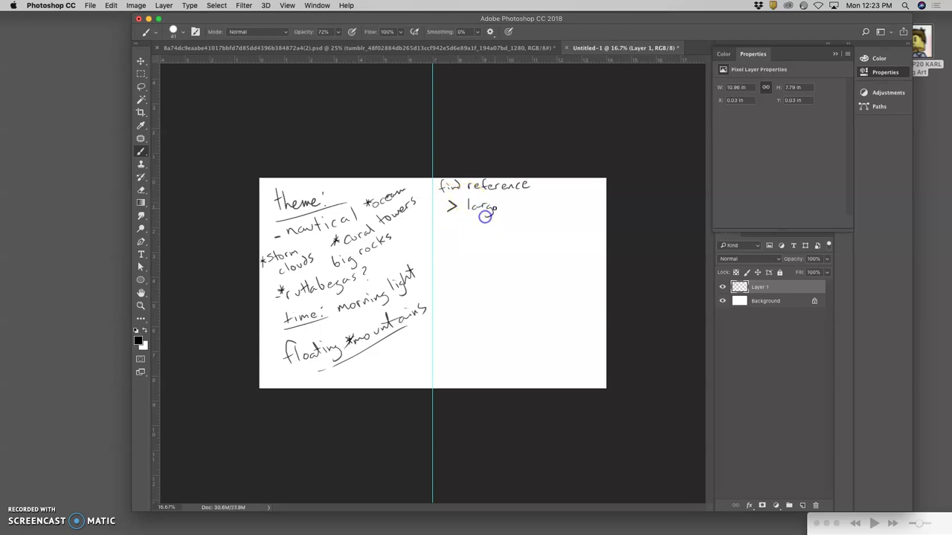
drag(502, 209, 529, 208)
drag(583, 199, 580, 198)
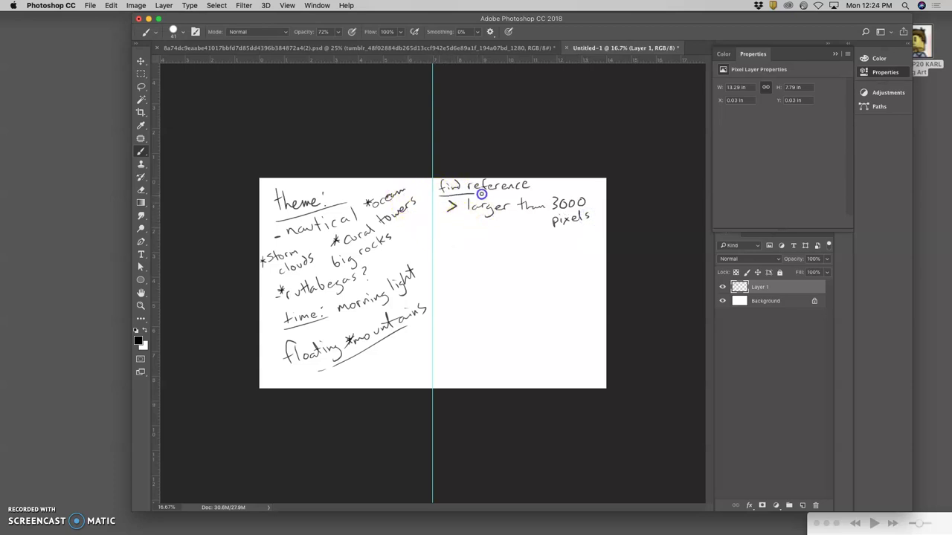
Save the sketch page to the Desktop as a PSD named '<student name> Assign 1 Sketches'
click(89, 5)
click(235, 136)
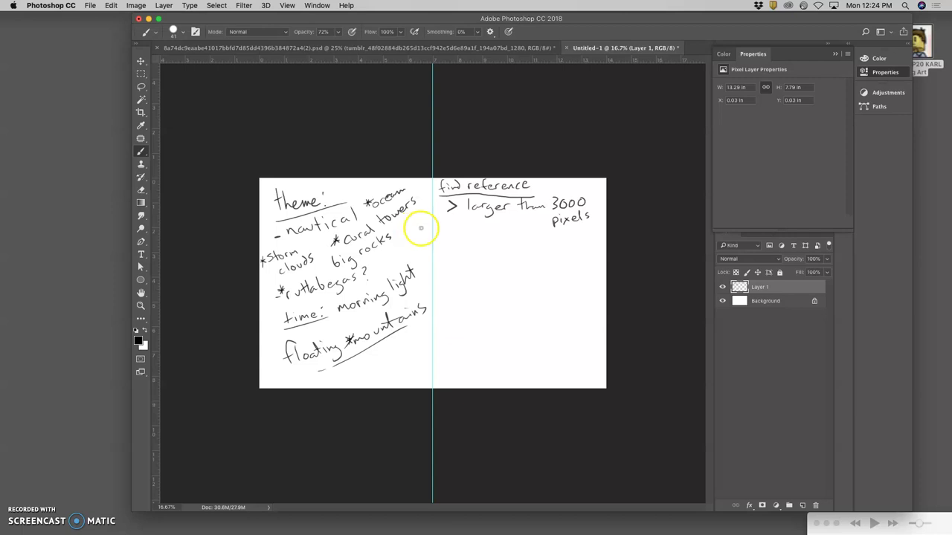
key(super+s)
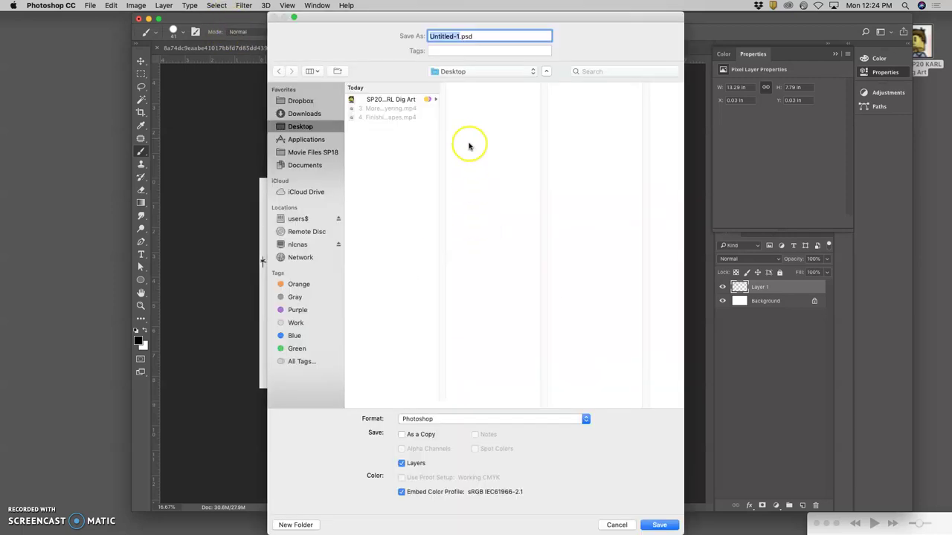
text(Karl Assign 1 Sketches)
key(Return)
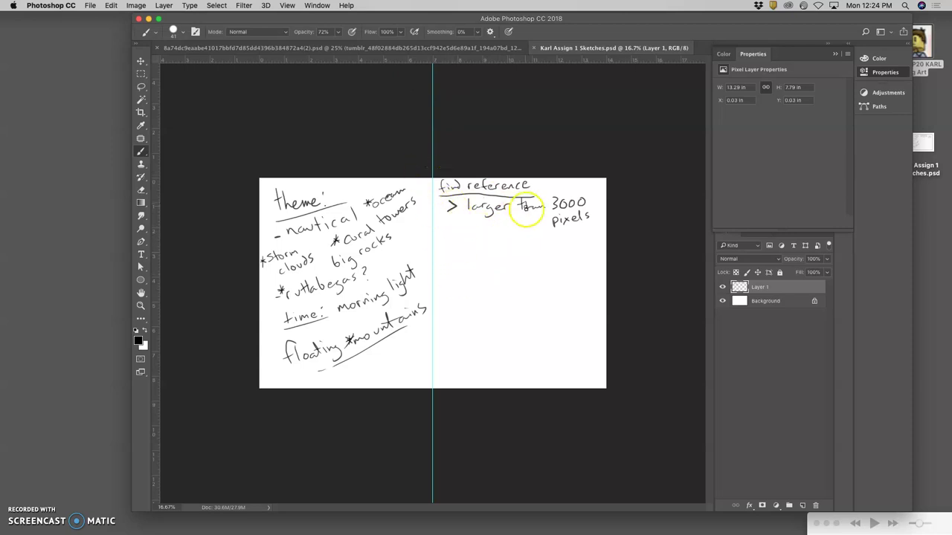
click(441, 236)
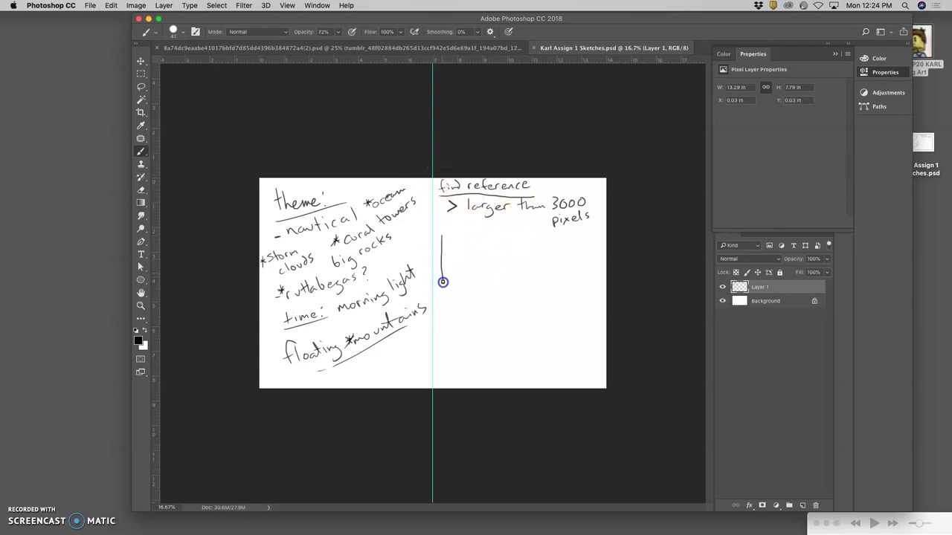
Draw the thumbnail frame outlines below the right-page notes and save the PSD
drag(443, 284, 443, 290)
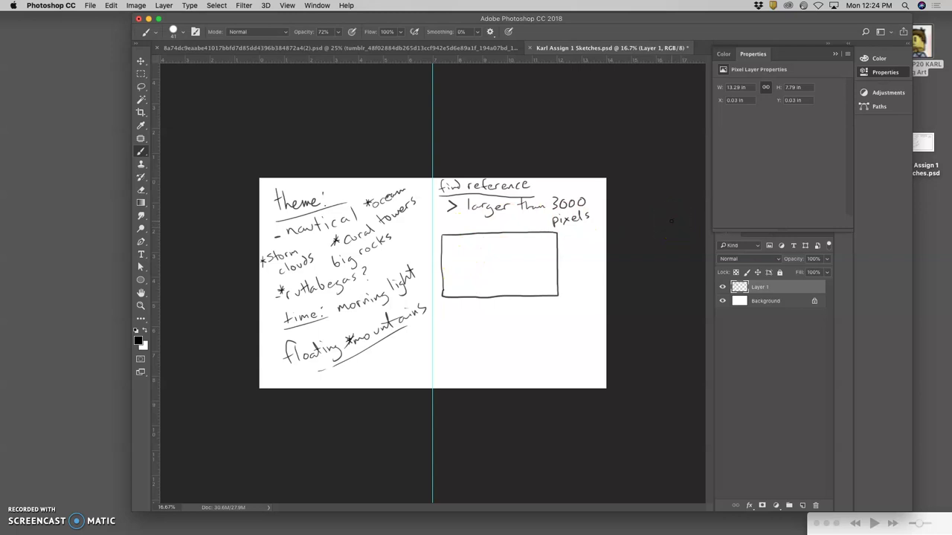
drag(569, 293, 525, 305)
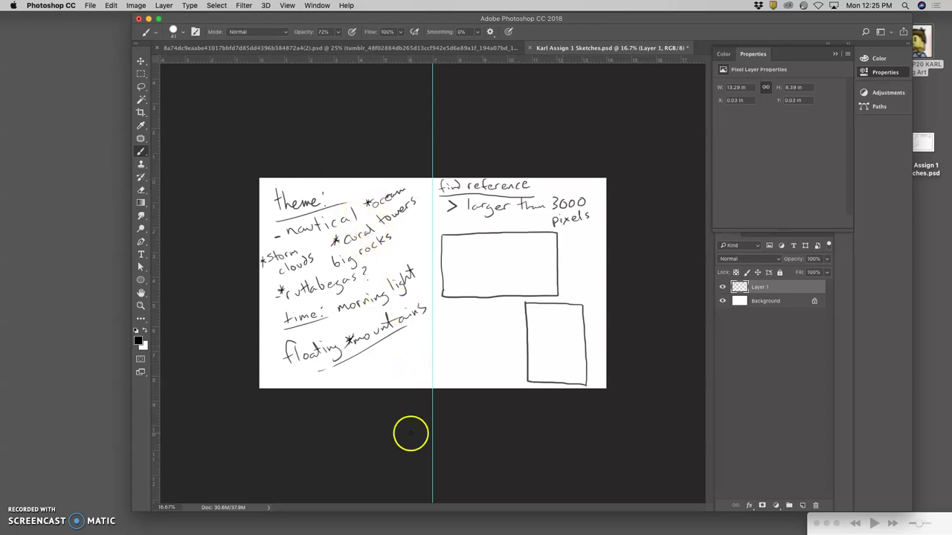
mouse_move(387, 530)
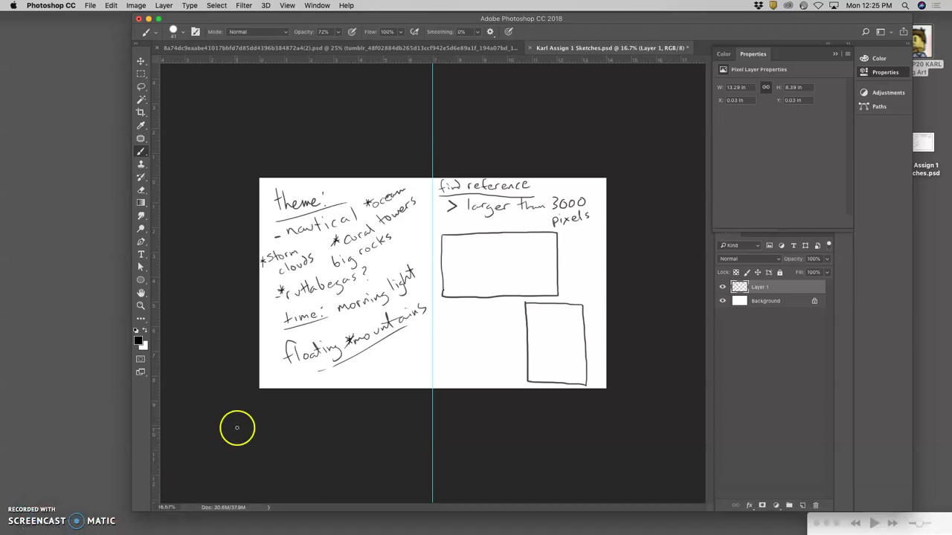
key(super+s)
mouse_move(196, 525)
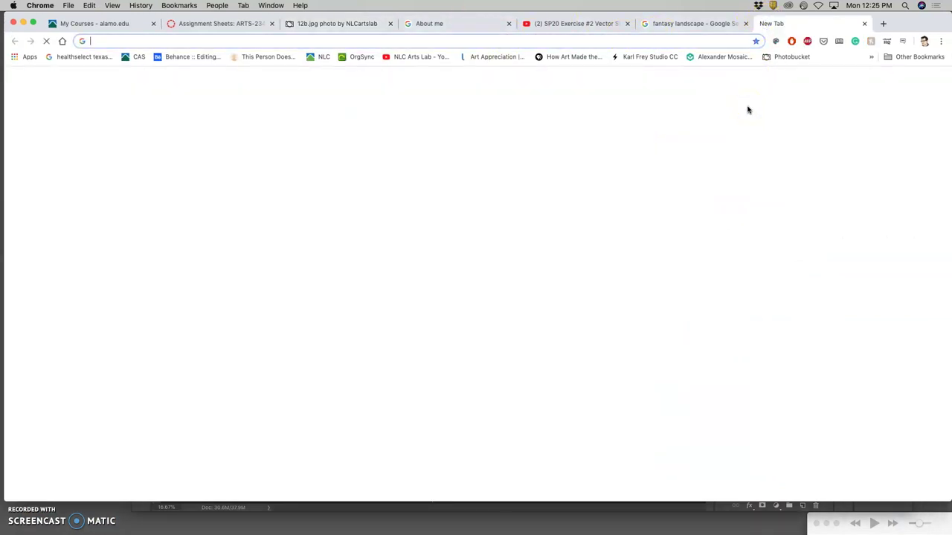
Open Google Images in a new tab and place Chrome and Photoshop side by side
text(gmail.com)
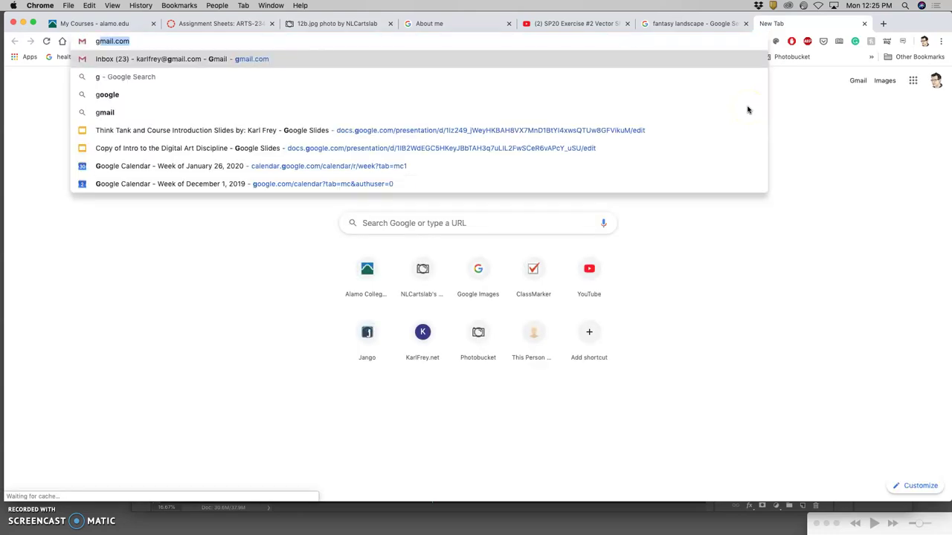
click(884, 80)
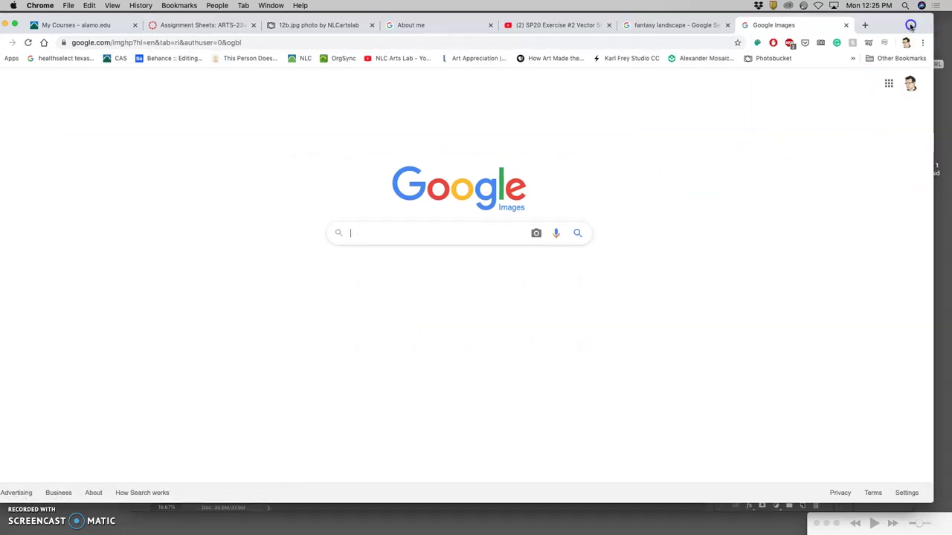
drag(935, 74, 601, 26)
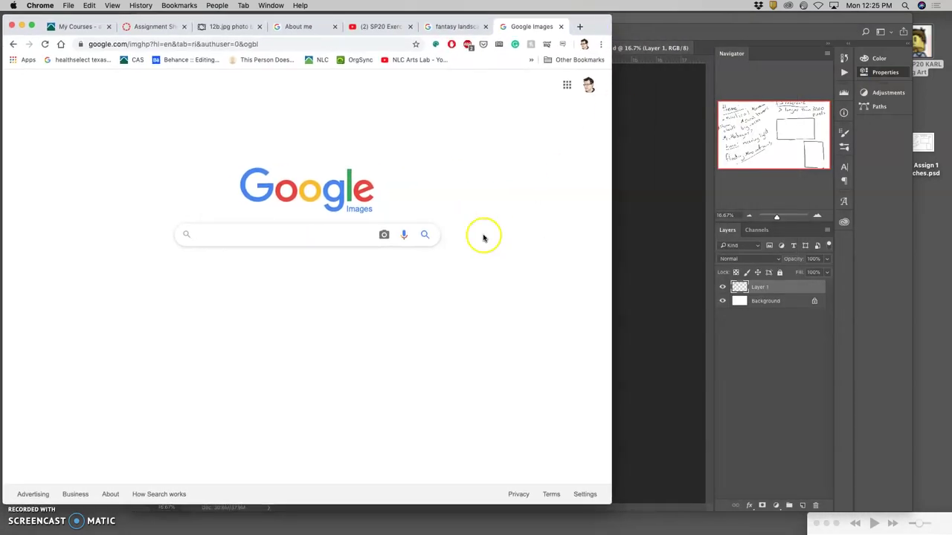
click(679, 209)
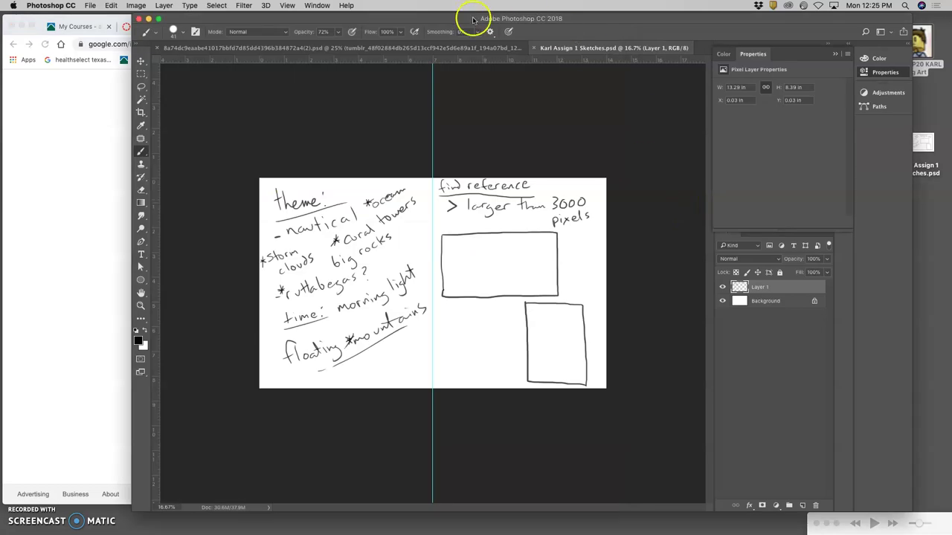
drag(414, 15, 749, 4)
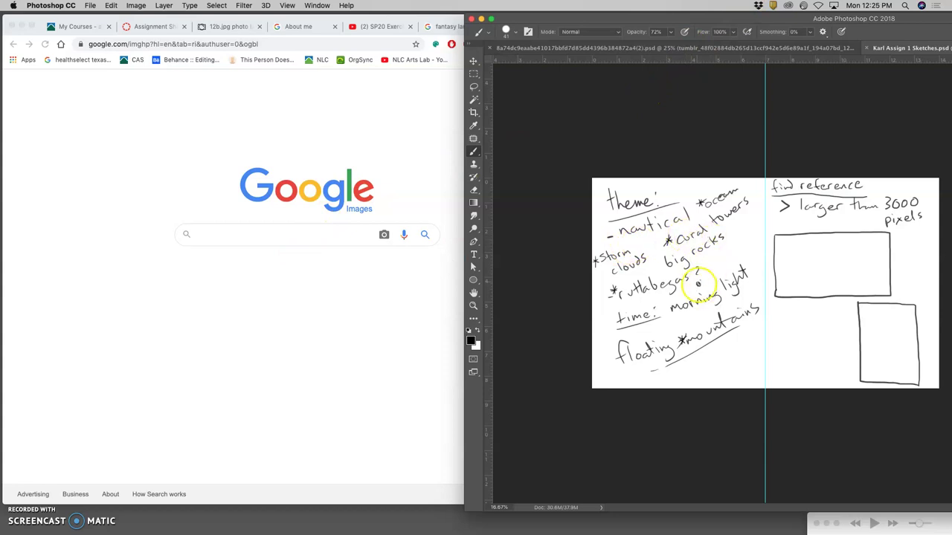
Search Google Images for 'mountains', limited to large images
click(312, 235)
text(mount)
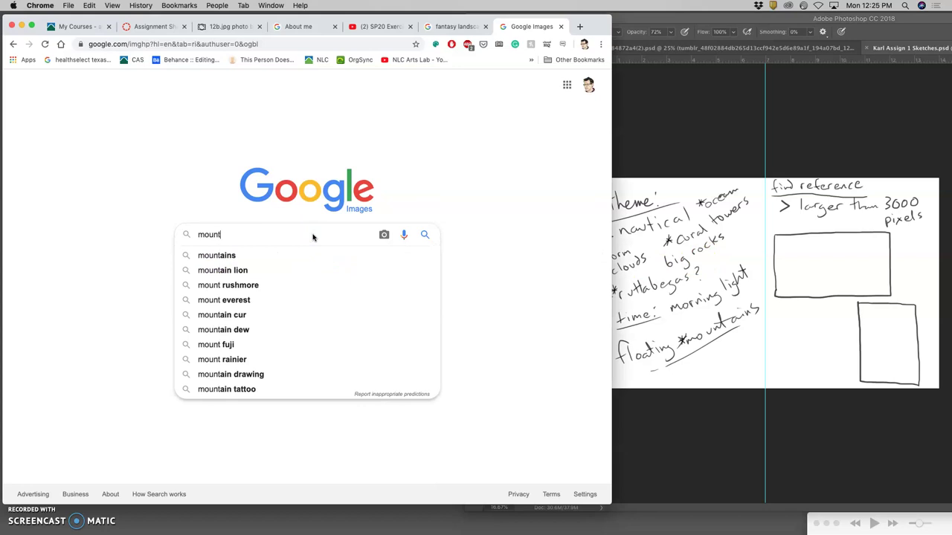
text(ains)
key(Return)
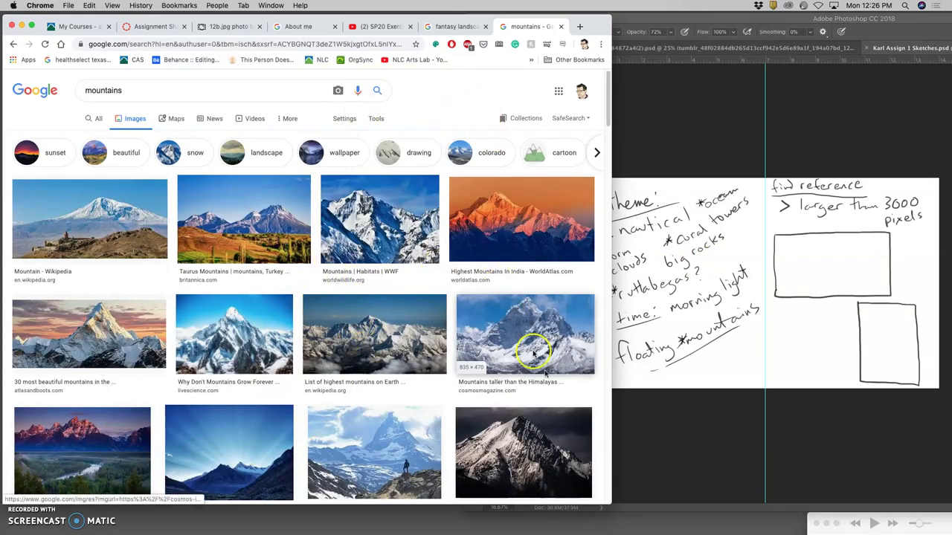
drag(610, 498, 659, 516)
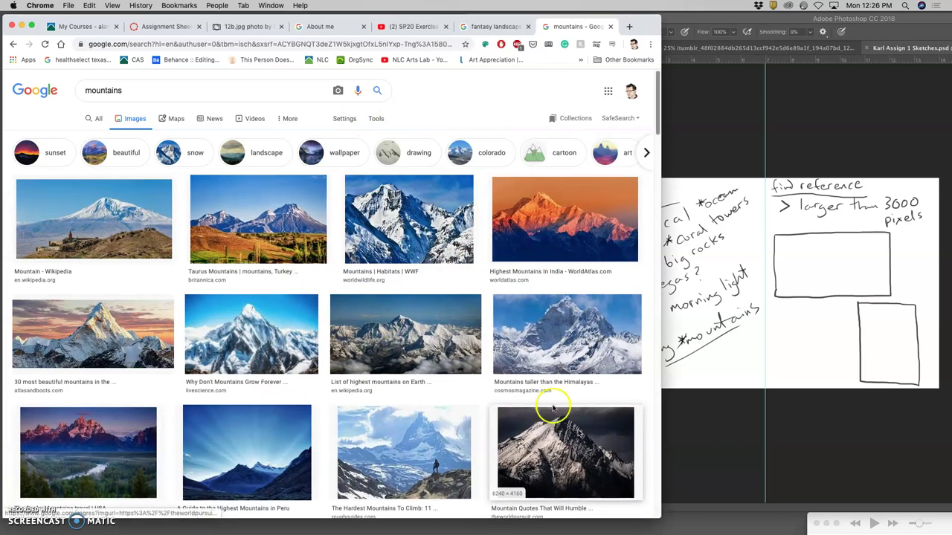
click(376, 119)
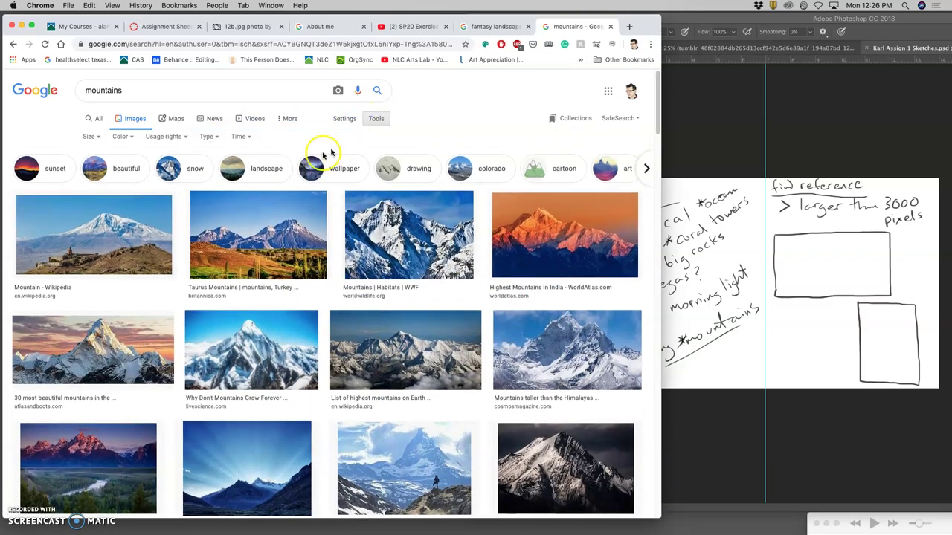
click(89, 136)
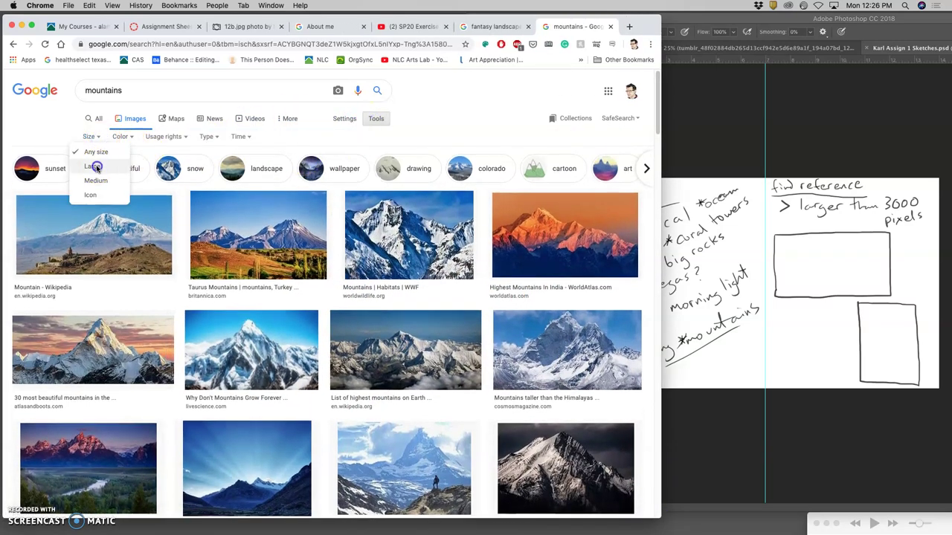
click(95, 162)
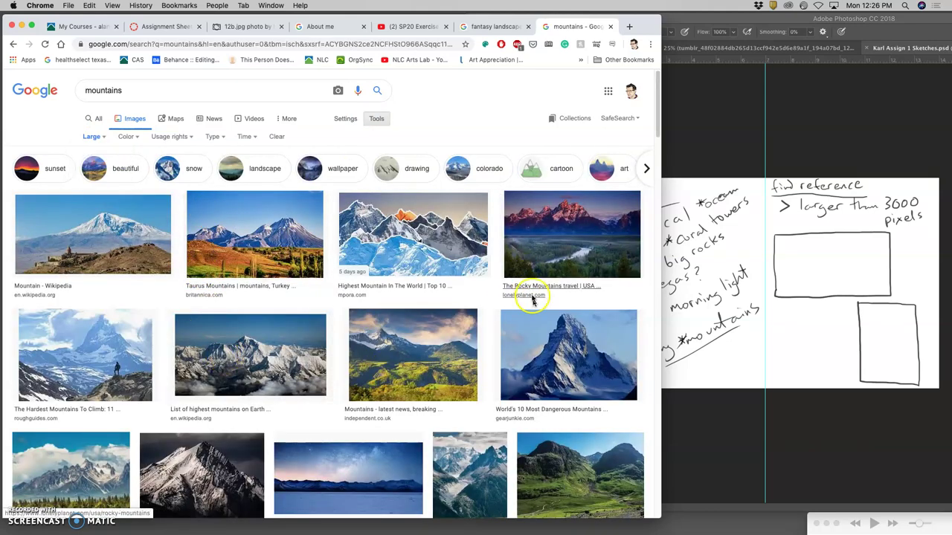
Open the black mountain, Summiting Multiple Peaks and Peru mountain results in new tabs
scroll(537, 336, down, 3)
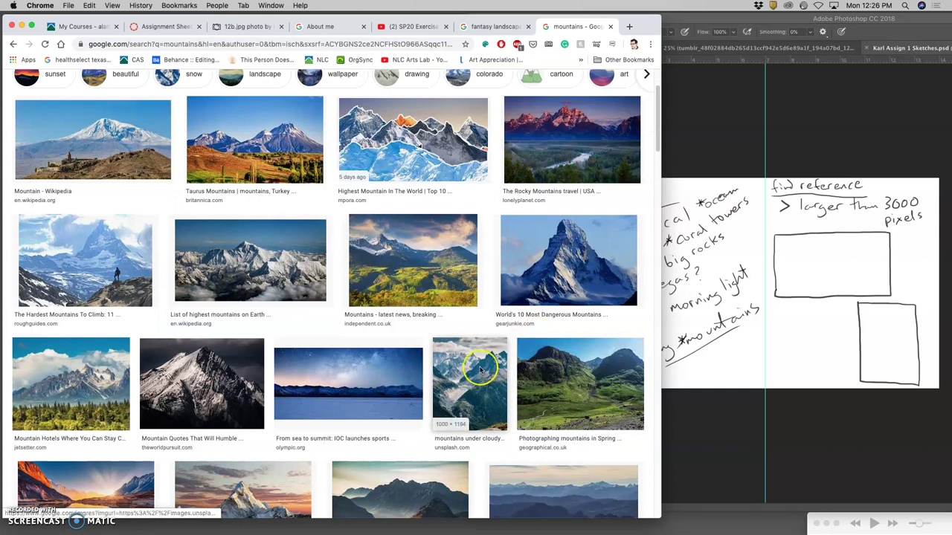
scroll(314, 390, down, 2)
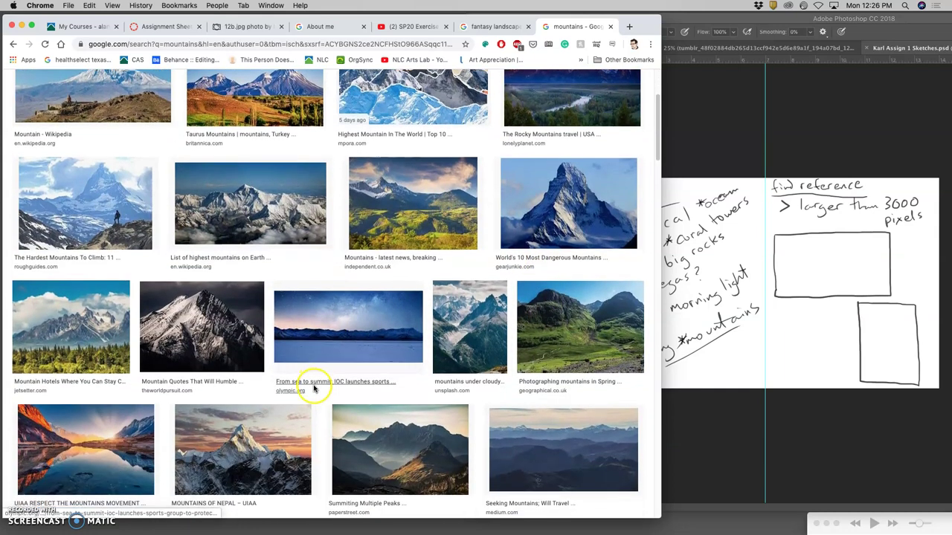
scroll(314, 390, down, 1)
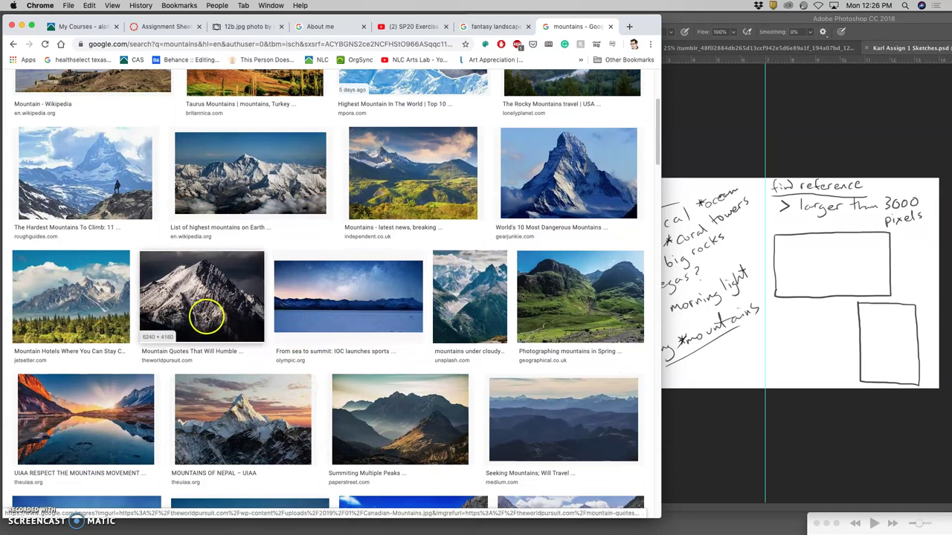
right_click(204, 302)
click(230, 307)
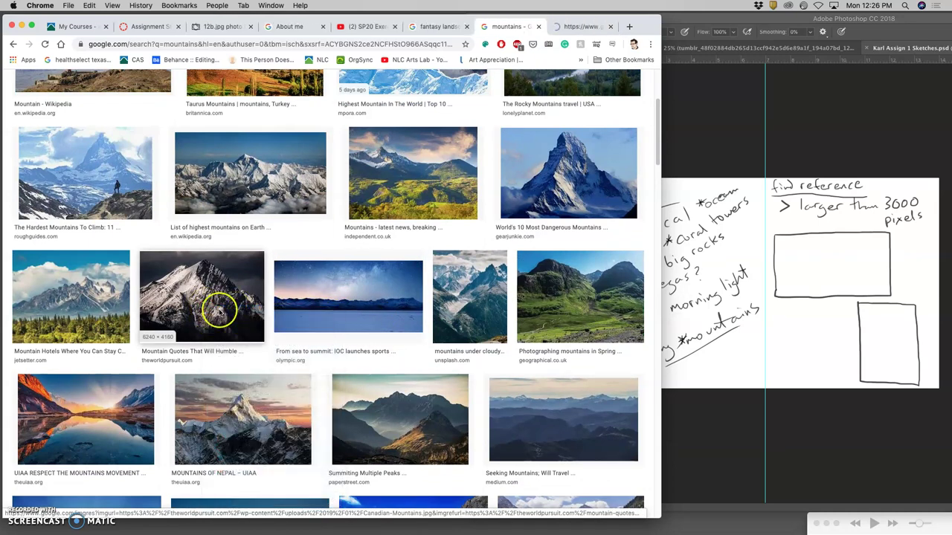
scroll(213, 307, down, 1)
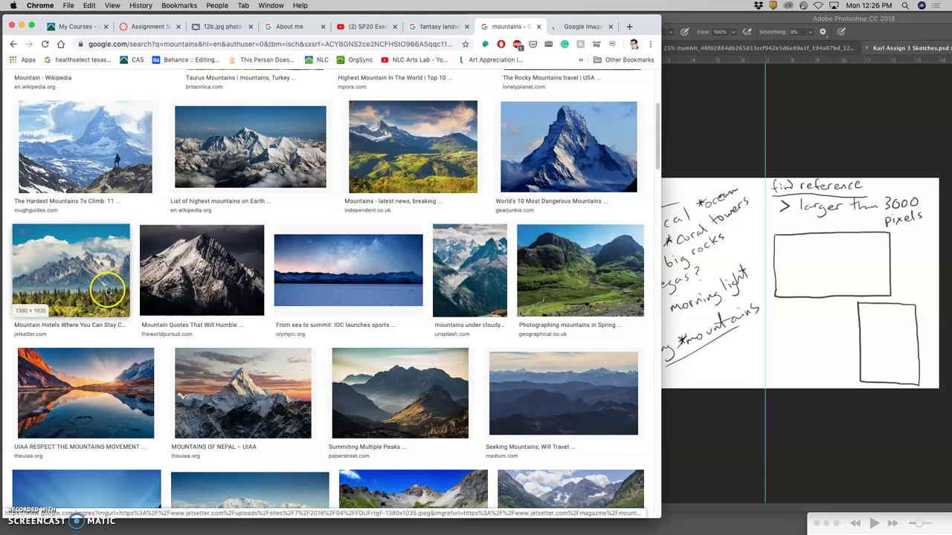
scroll(108, 294, down, 2)
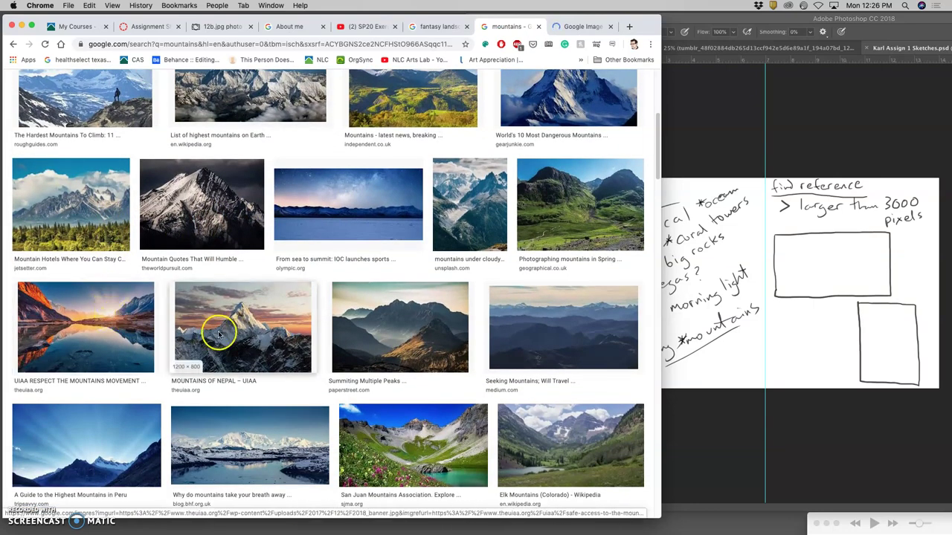
scroll(224, 331, down, 2)
scroll(245, 335, down, 2)
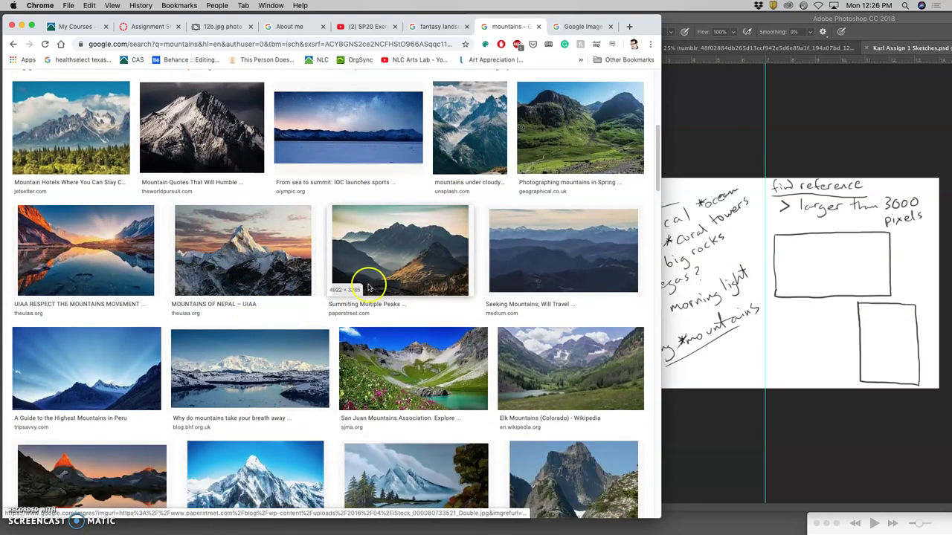
right_click(429, 265)
click(431, 266)
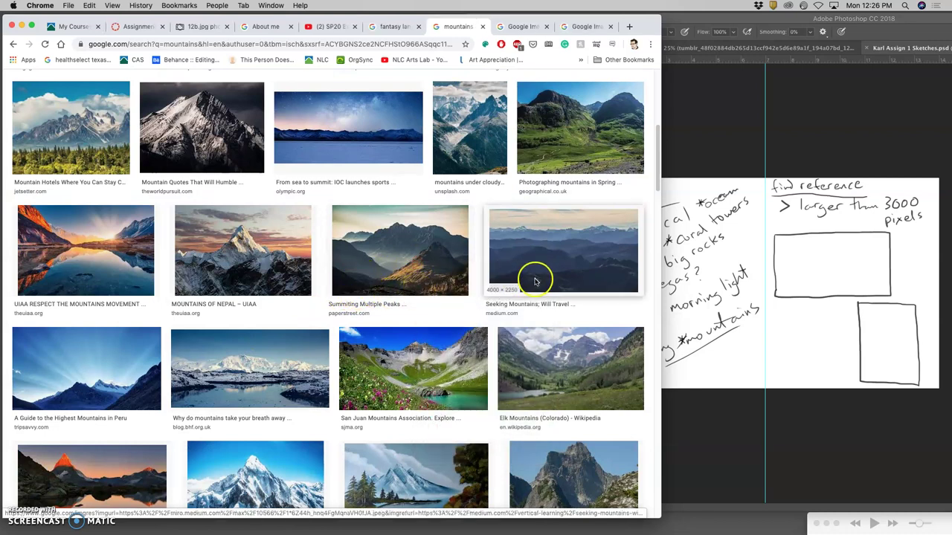
scroll(542, 312, down, 3)
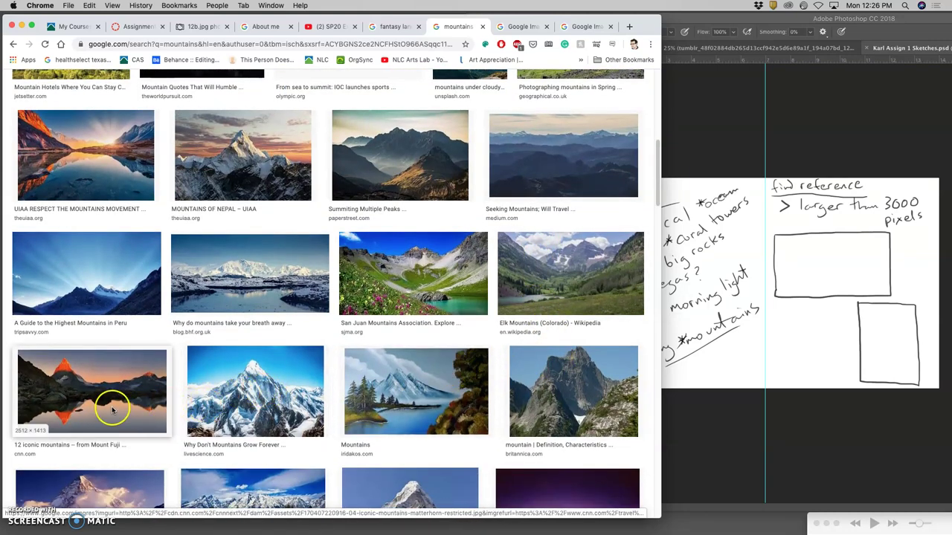
scroll(199, 287, down, 1)
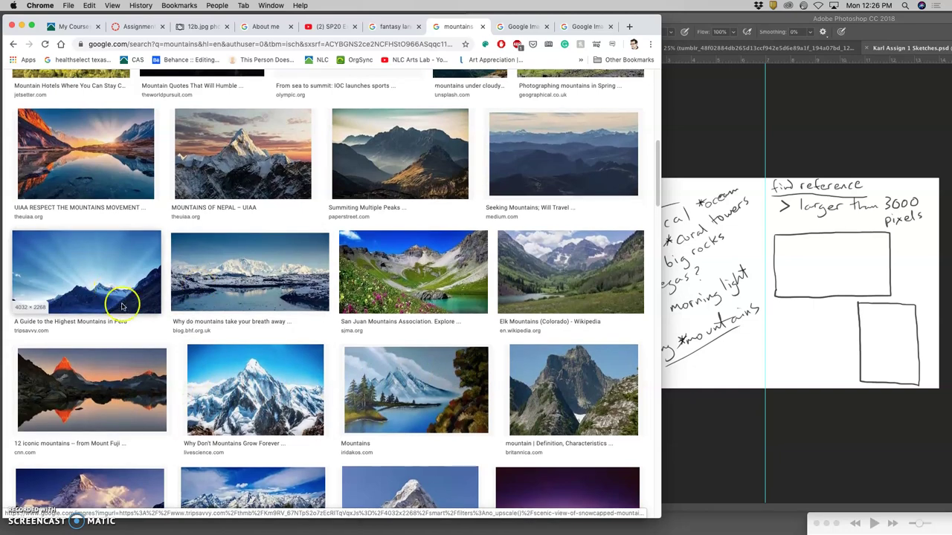
scroll(123, 305, down, 3)
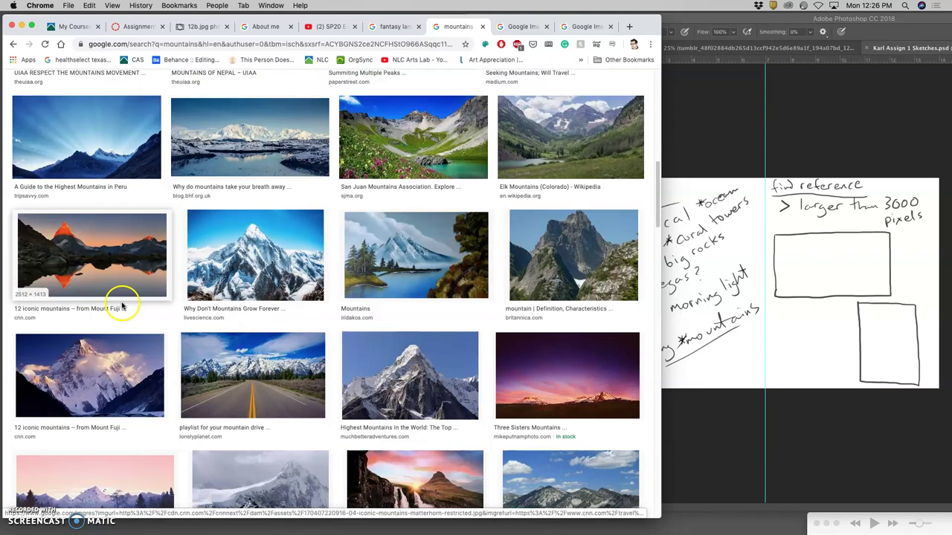
right_click(107, 158)
click(120, 158)
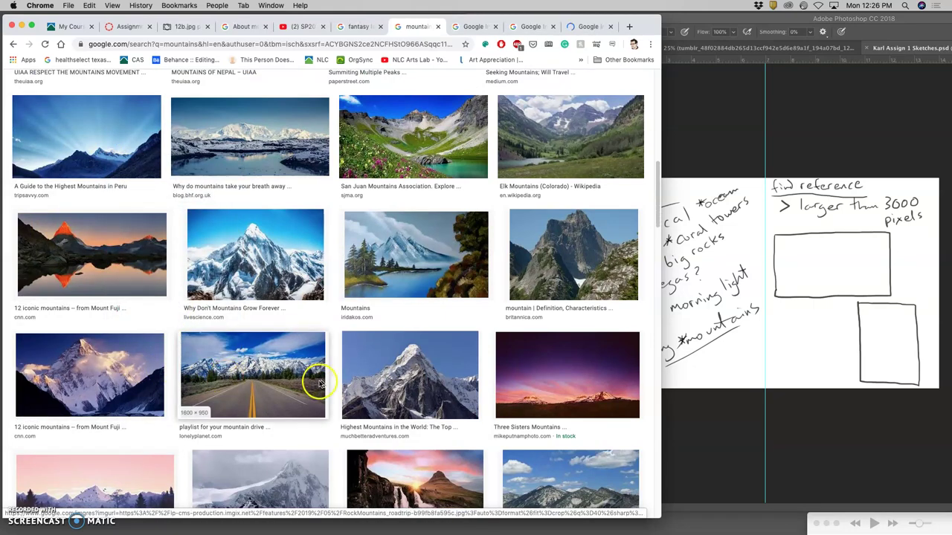
Browse further down the results and open the mirrored-lake snowy mountain result in a new tab
scroll(334, 383, down, 5)
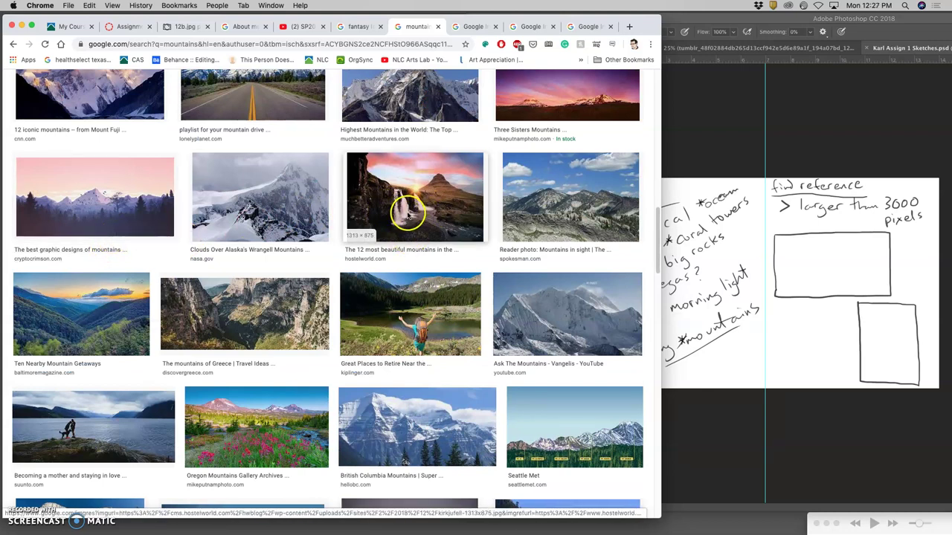
scroll(450, 217, down, 1)
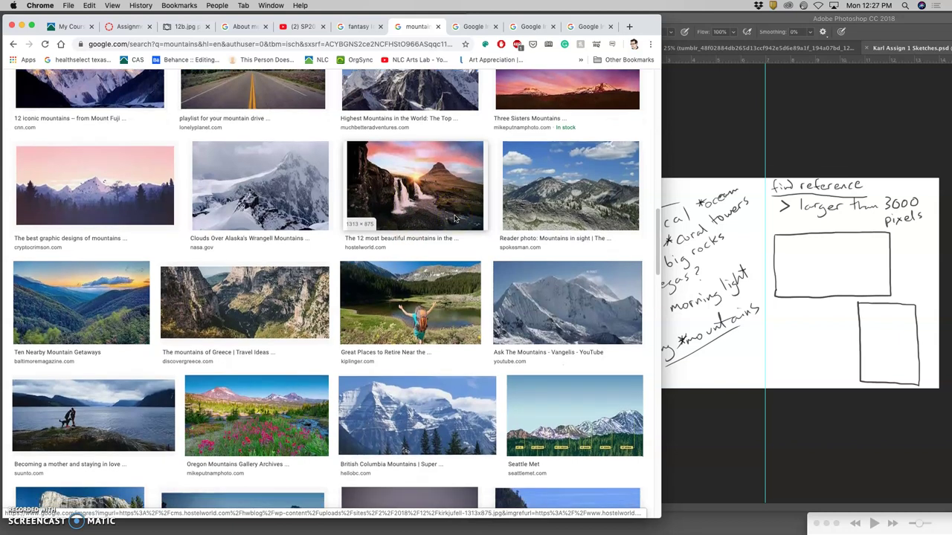
scroll(454, 218, down, 2)
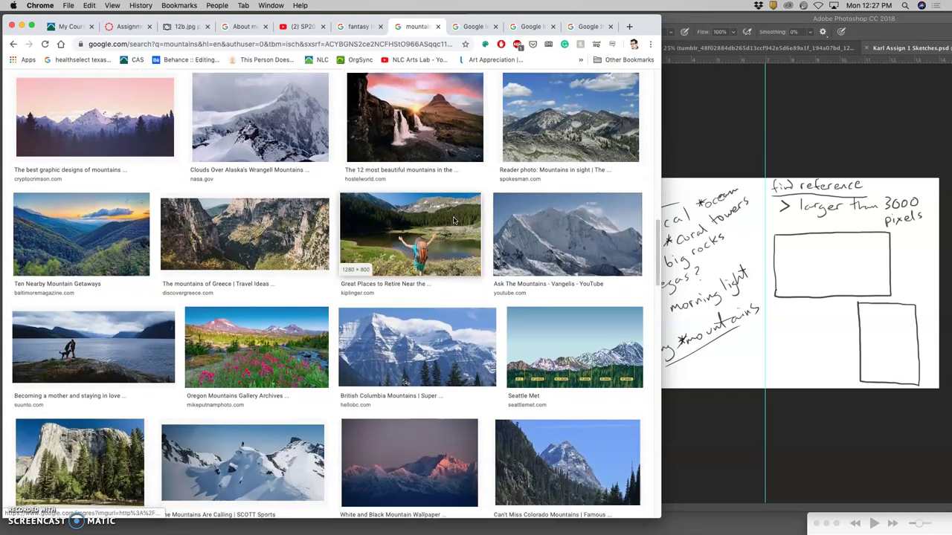
scroll(577, 240, down, 2)
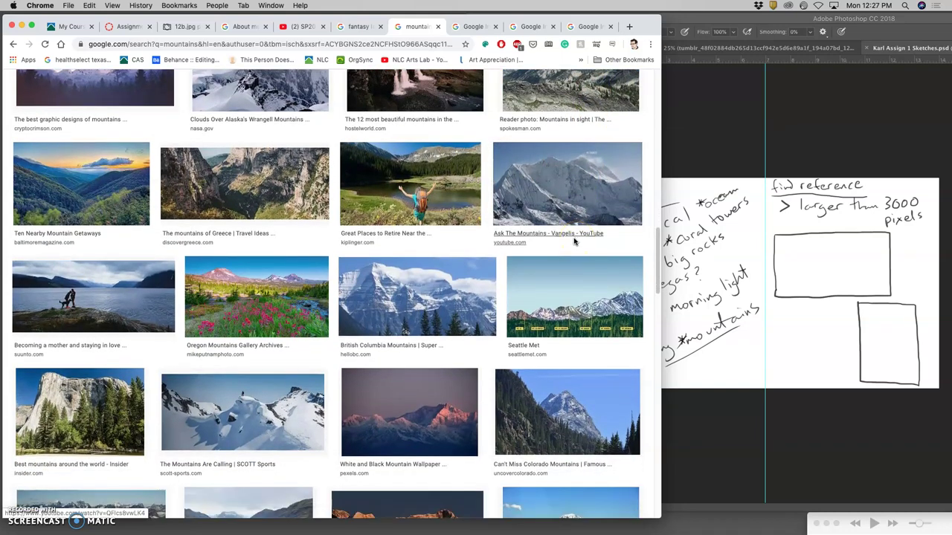
scroll(569, 243, down, 6)
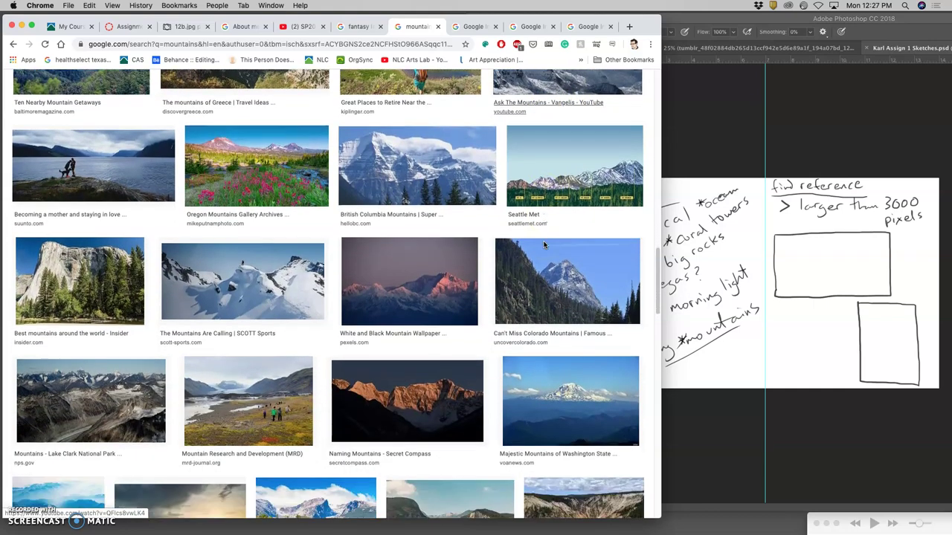
scroll(544, 245, down, 2)
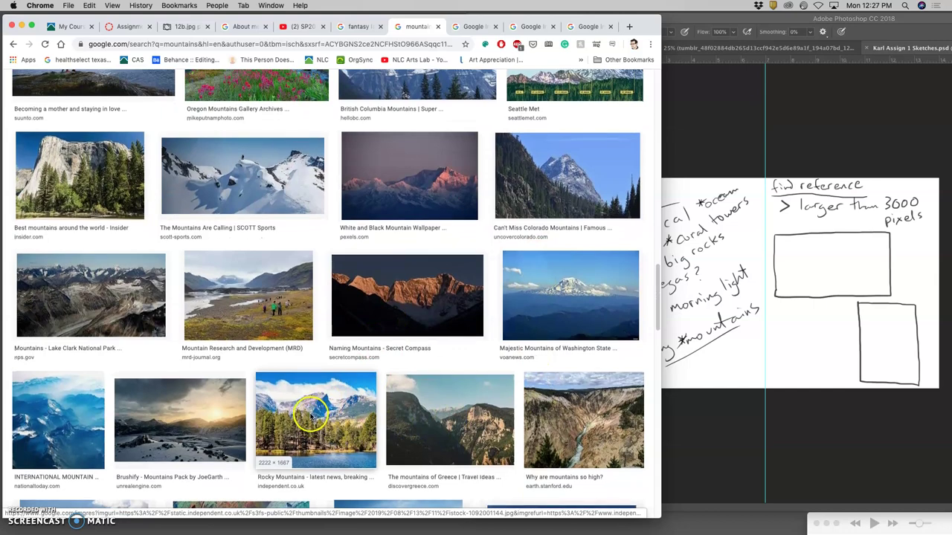
scroll(307, 414, down, 4)
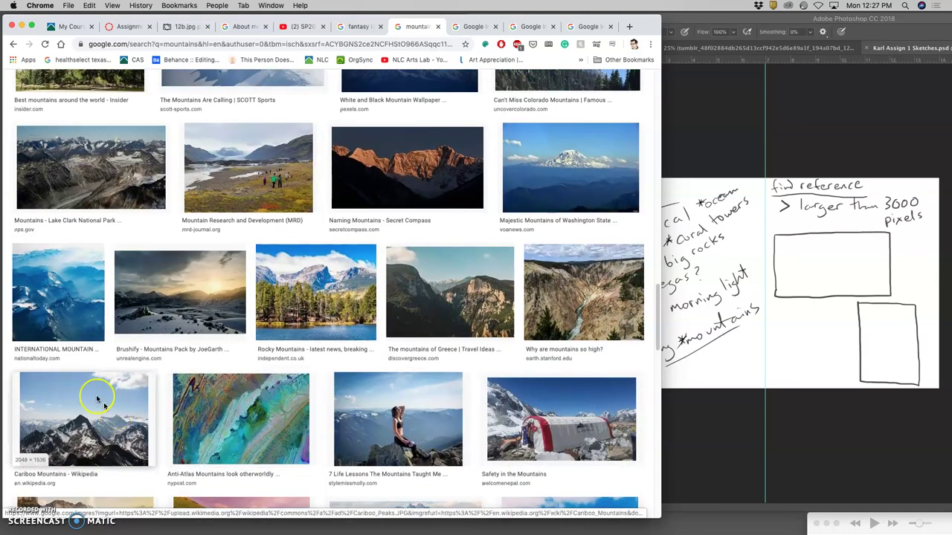
scroll(193, 314, down, 3)
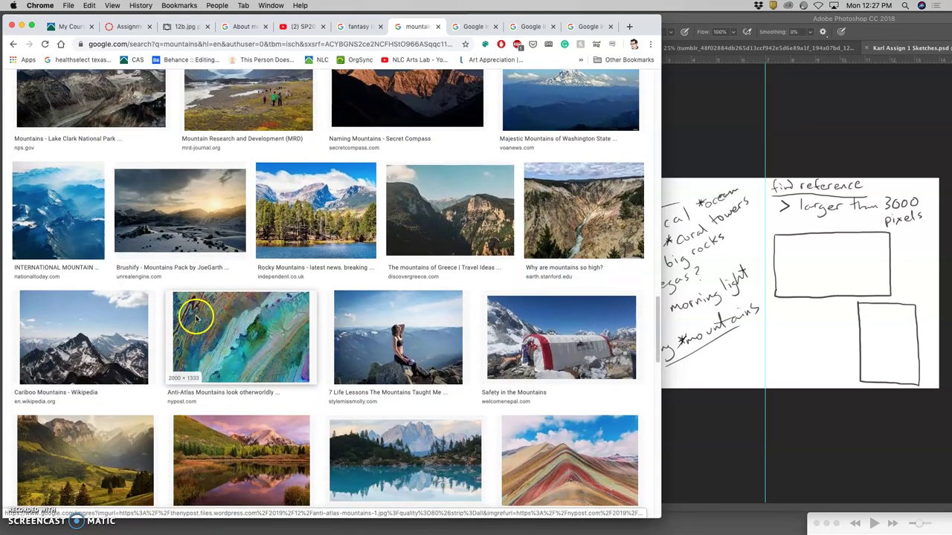
scroll(244, 339, down, 3)
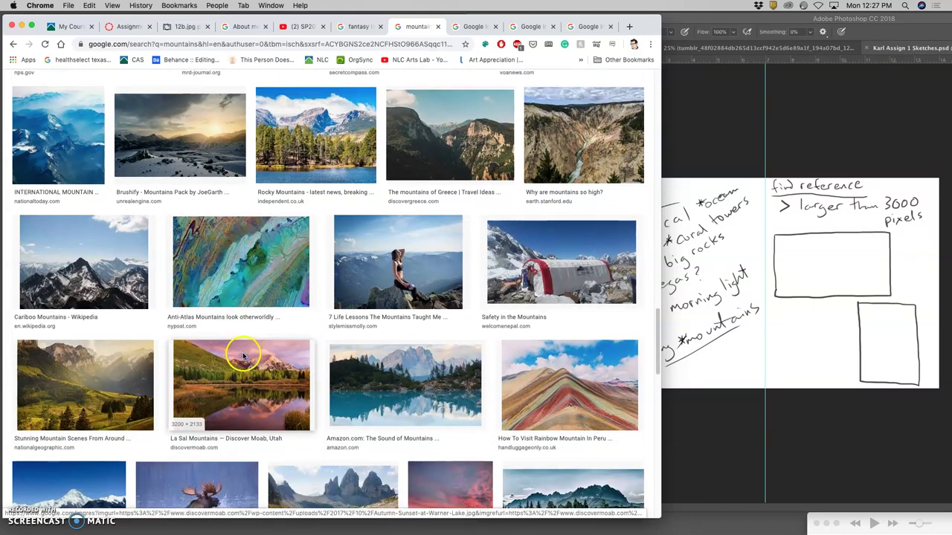
scroll(240, 351, down, 3)
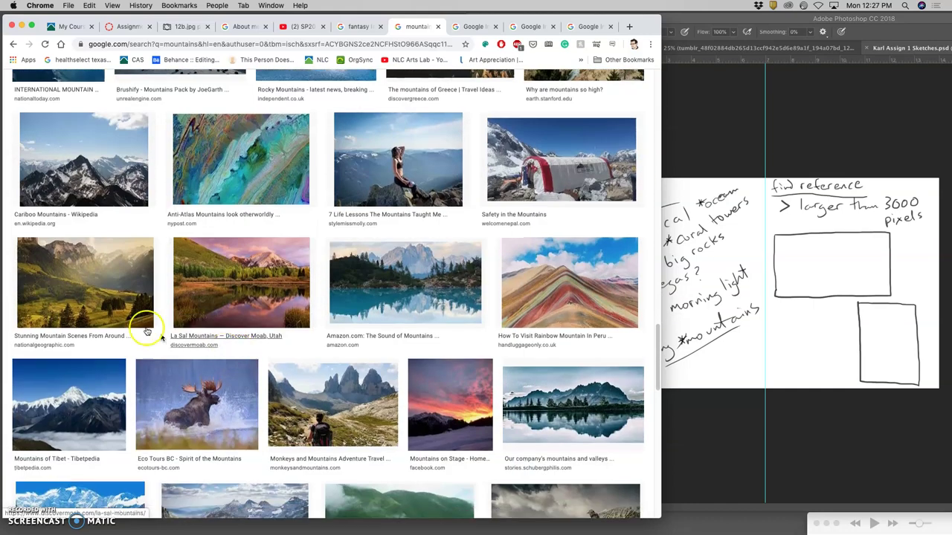
scroll(325, 404, down, 3)
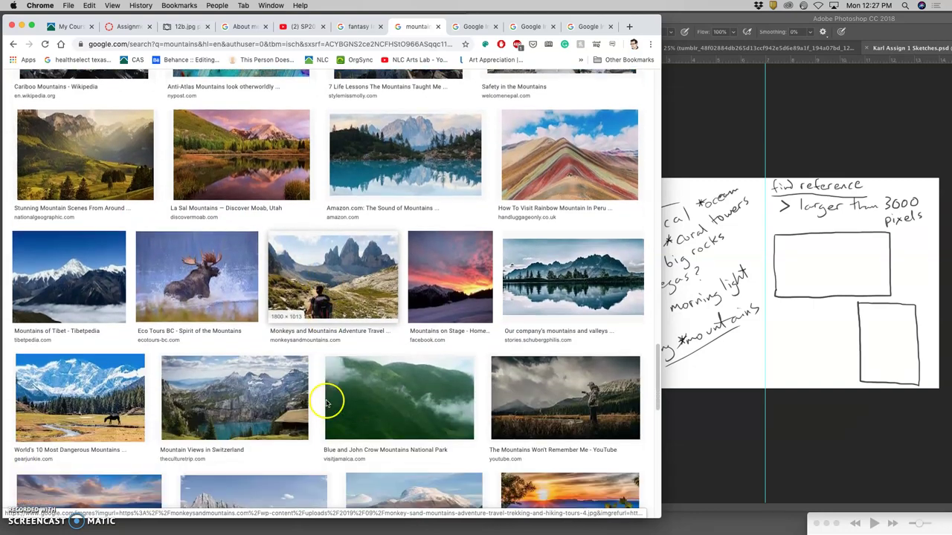
scroll(148, 365, down, 1)
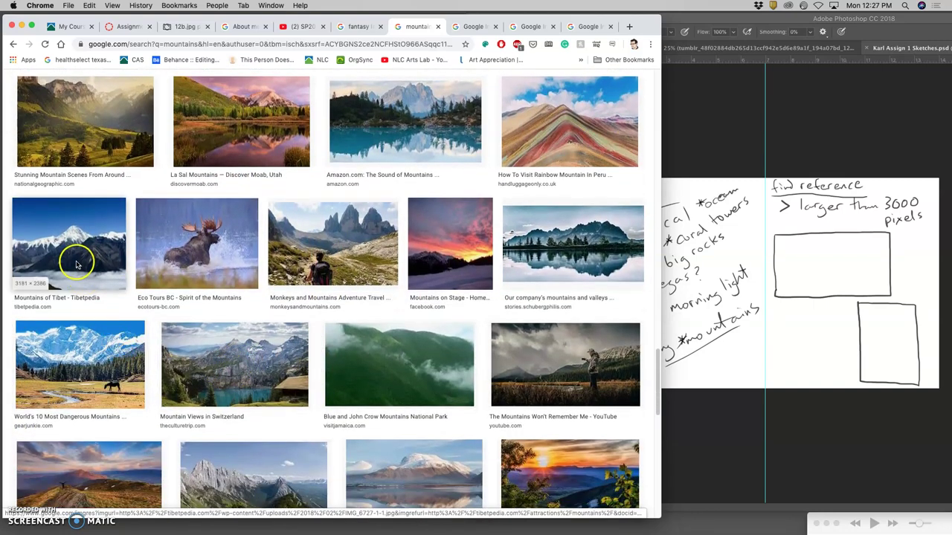
scroll(99, 342, down, 5)
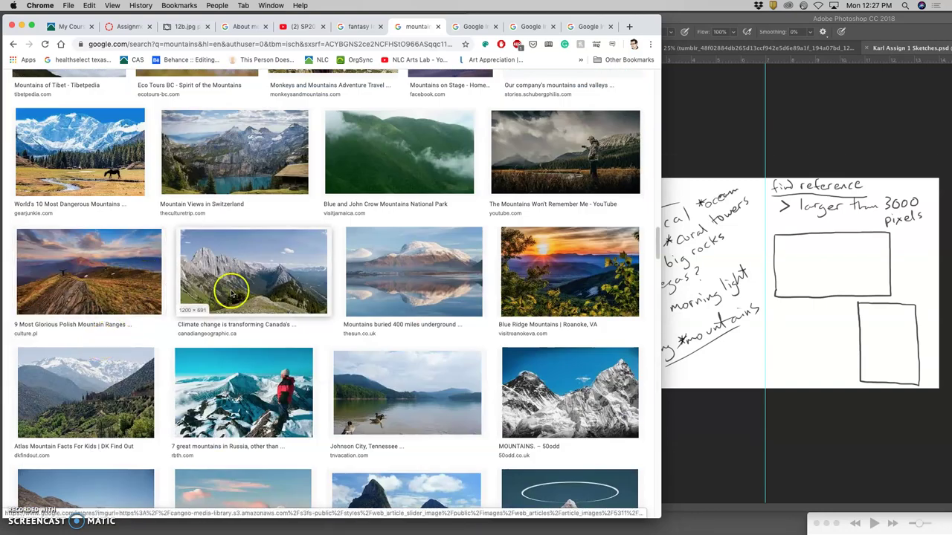
right_click(429, 275)
click(446, 277)
scroll(437, 309, down, 1)
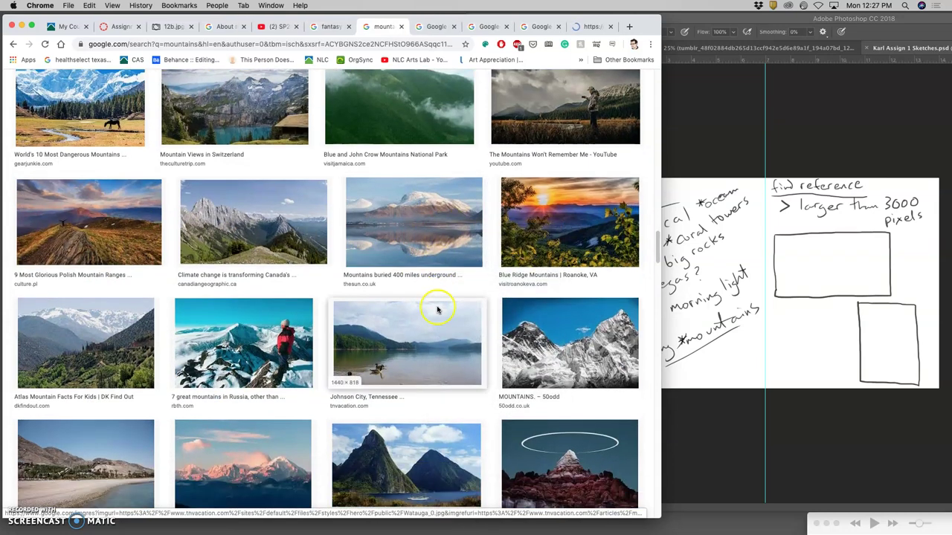
View the dark snowy peak image full-size, then close it and the mountain quotes tab
click(436, 26)
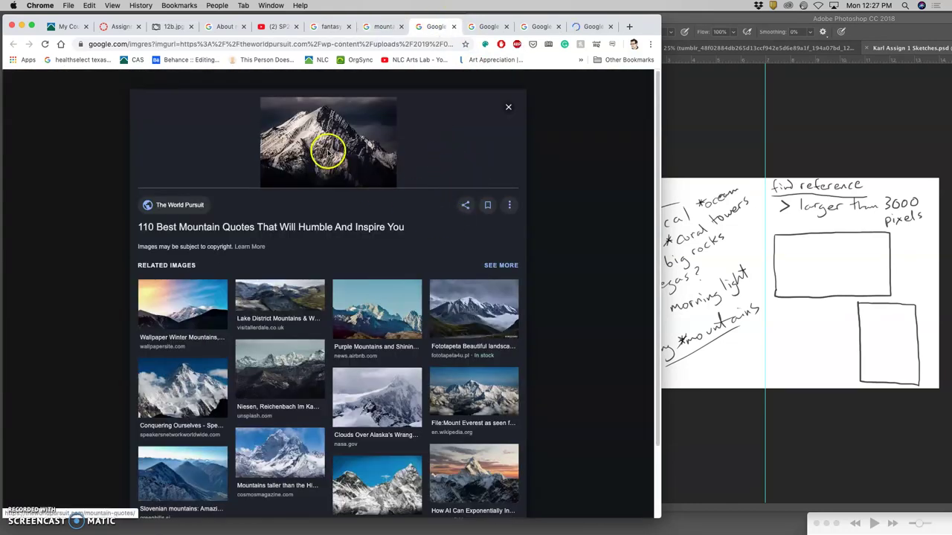
right_click(330, 153)
click(371, 230)
click(458, 27)
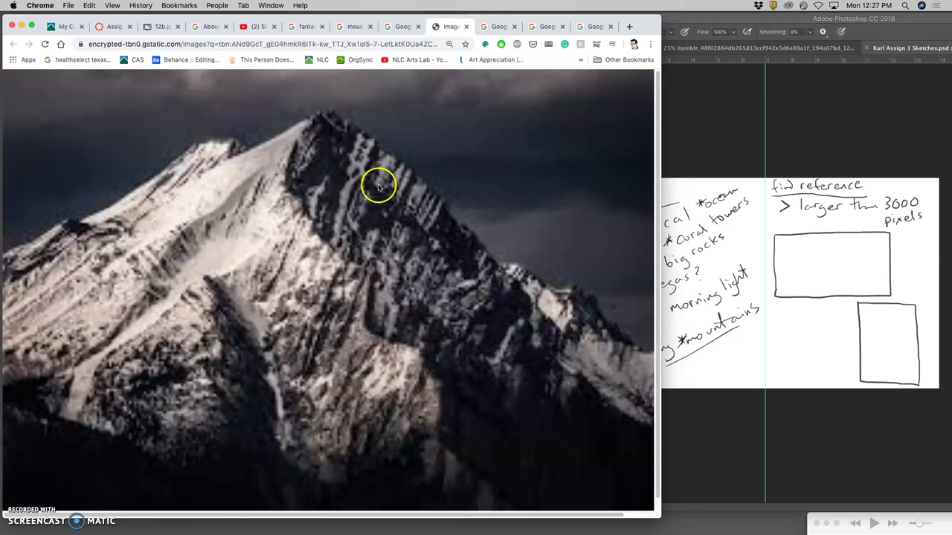
click(312, 199)
scroll(312, 198, up, 1)
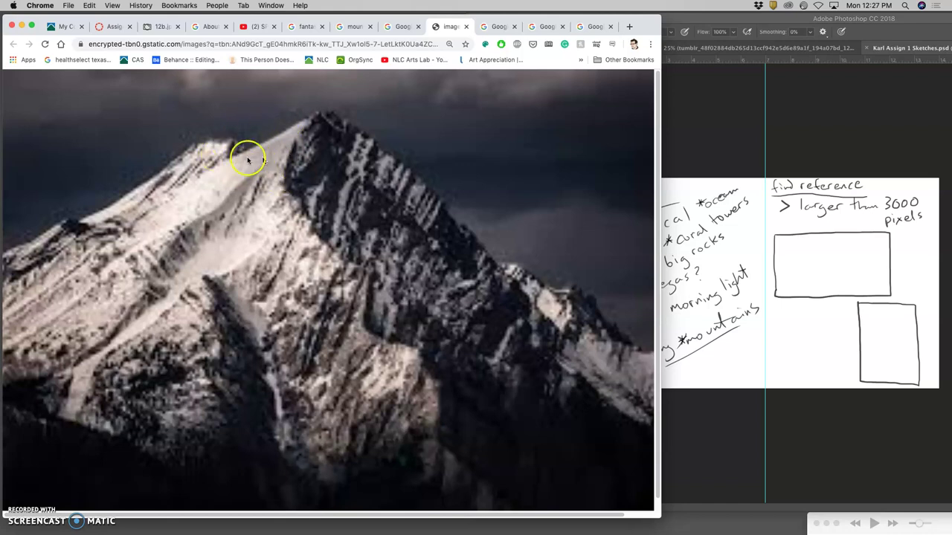
click(466, 26)
click(417, 27)
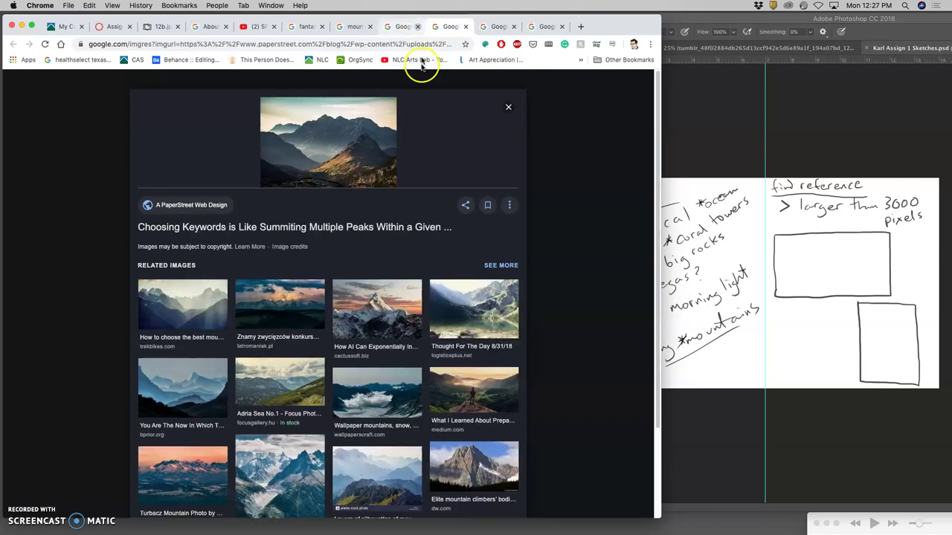
View the misty ridges image full-size, then close it and its result tab as too small
right_click(353, 146)
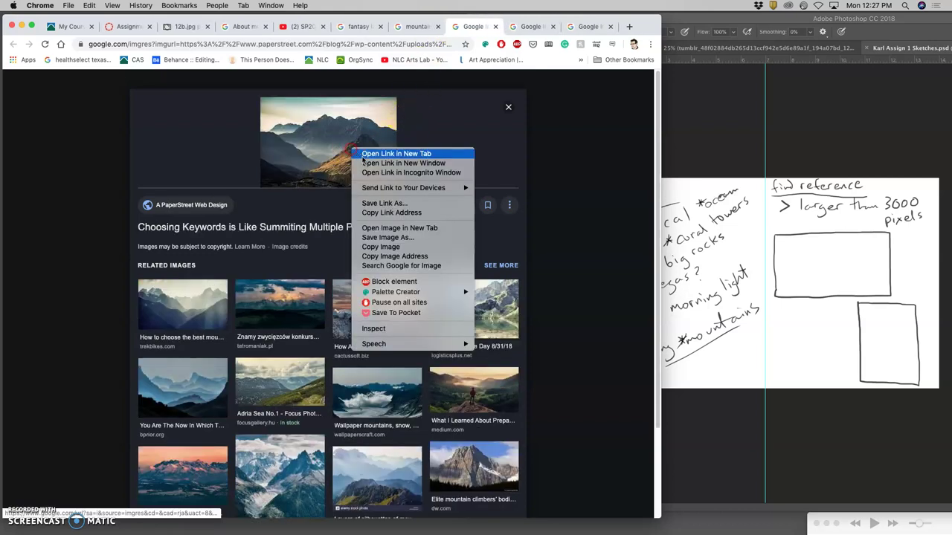
click(387, 227)
click(489, 26)
scroll(415, 223, down, 1)
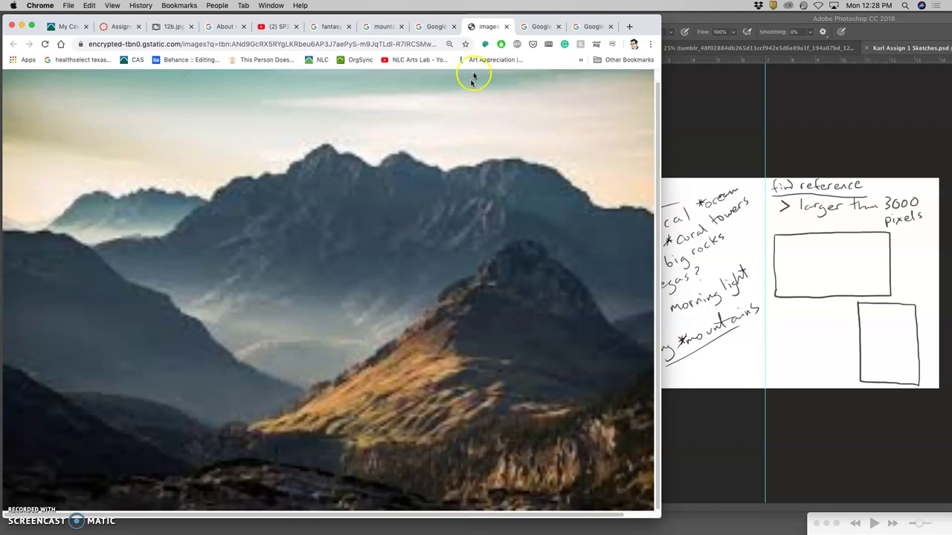
click(505, 27)
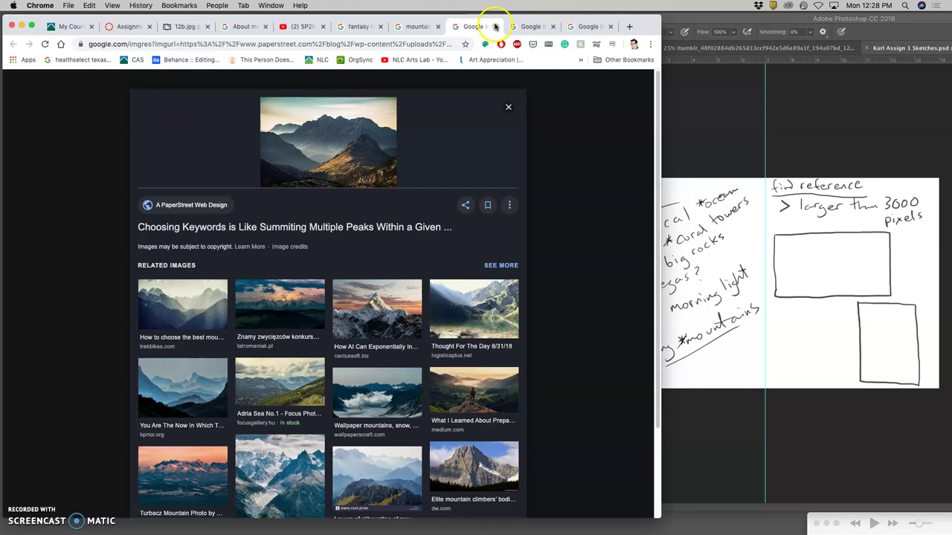
click(496, 26)
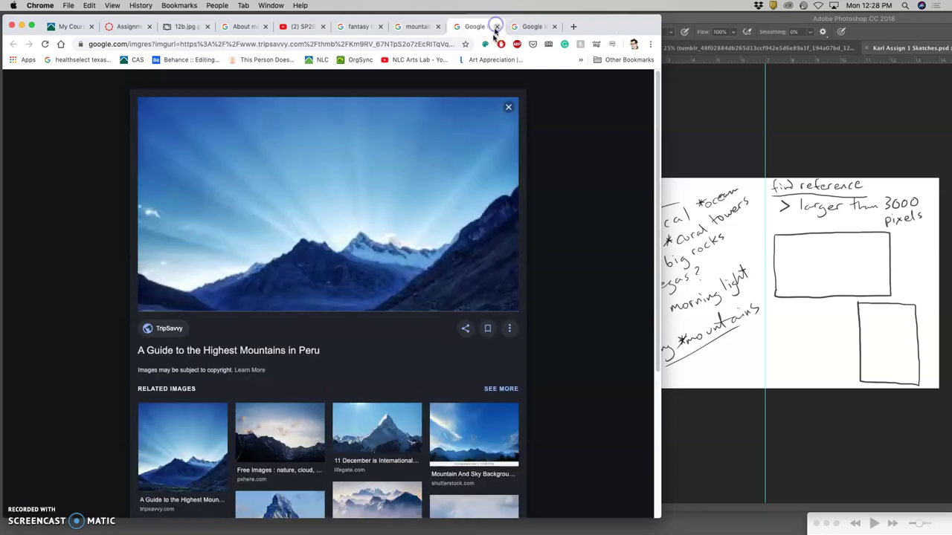
Open the 4032 × 2268 Peru mountain photo in its own tab
right_click(330, 221)
click(359, 301)
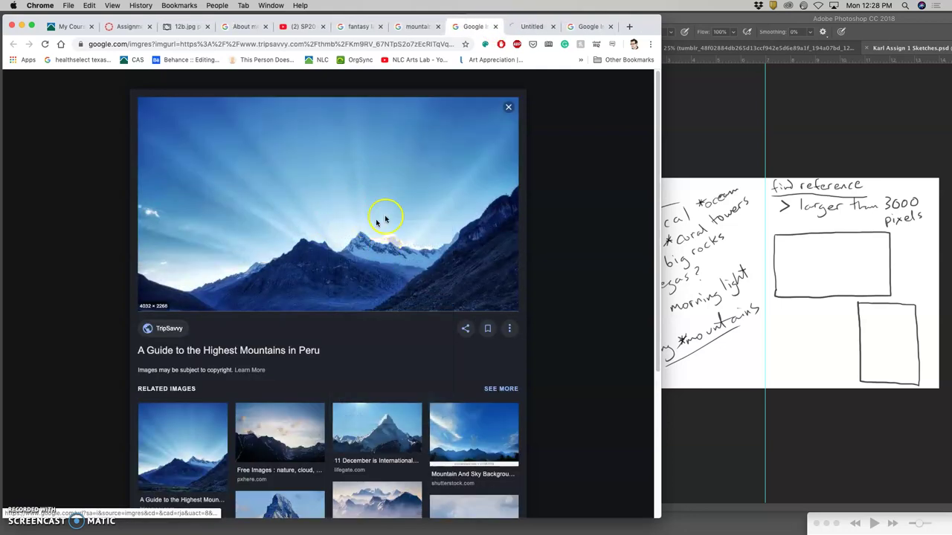
click(530, 26)
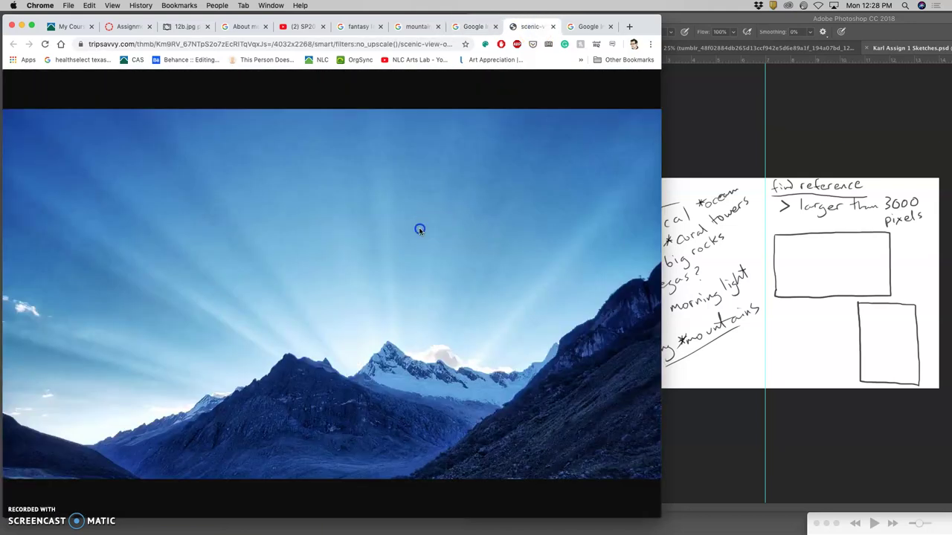
Zoom the Peru photo to 100% and pan across its peaks to check detail
click(401, 279)
scroll(395, 275, down, 5)
scroll(395, 276, right, 6)
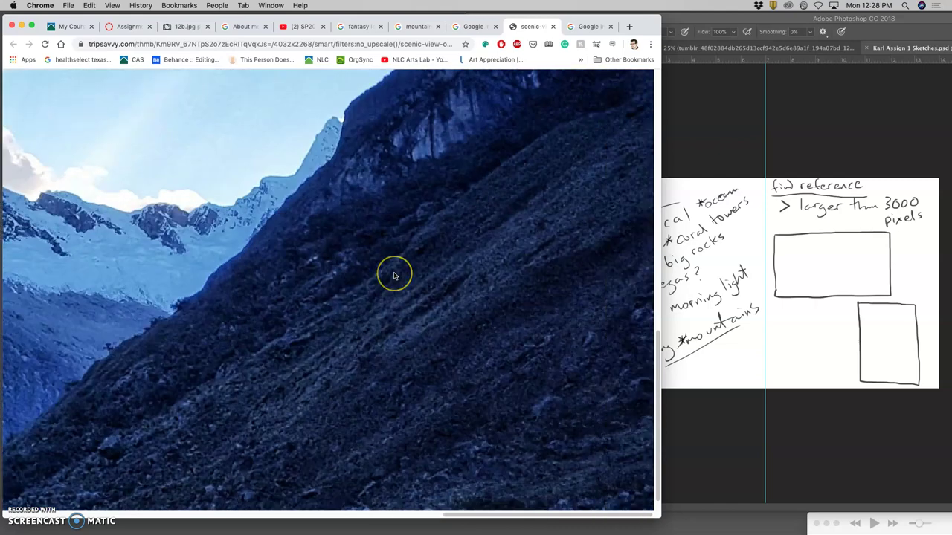
scroll(394, 276, up, 10)
scroll(395, 276, down, 3)
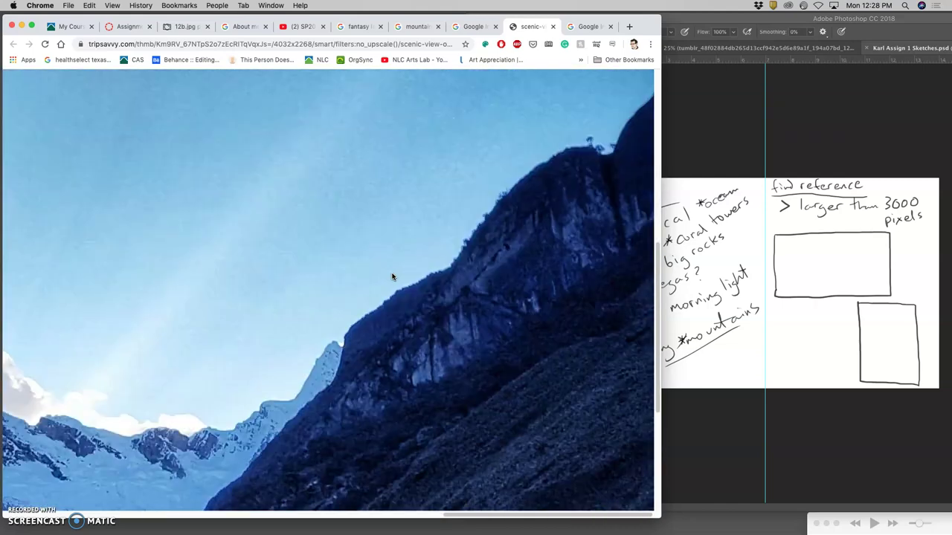
scroll(393, 276, left, 5)
scroll(375, 275, left, 5)
scroll(374, 272, up, 3)
scroll(364, 253, down, 8)
scroll(346, 230, left, 8)
scroll(346, 230, up, 3)
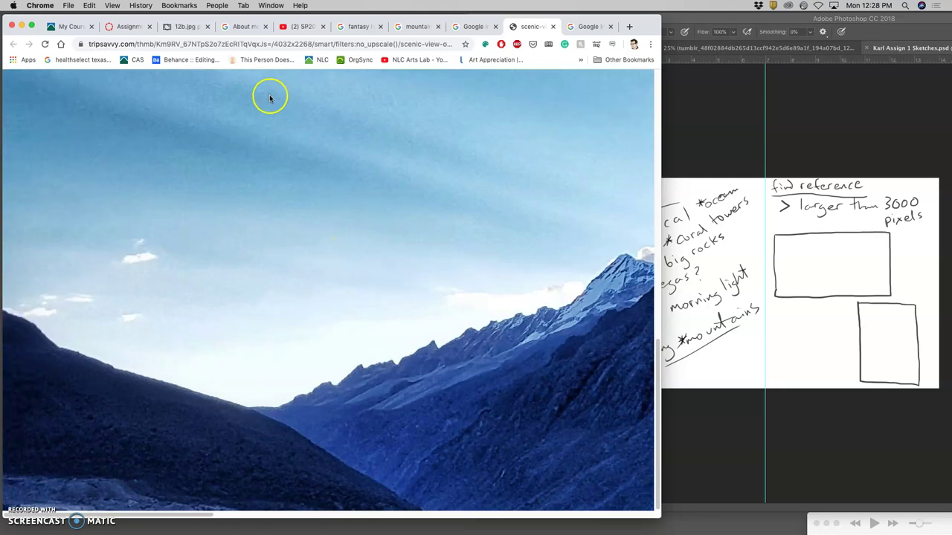
Move the Chrome window further right and drag the Peru photo out of the browser
drag(65, 20, 190, 17)
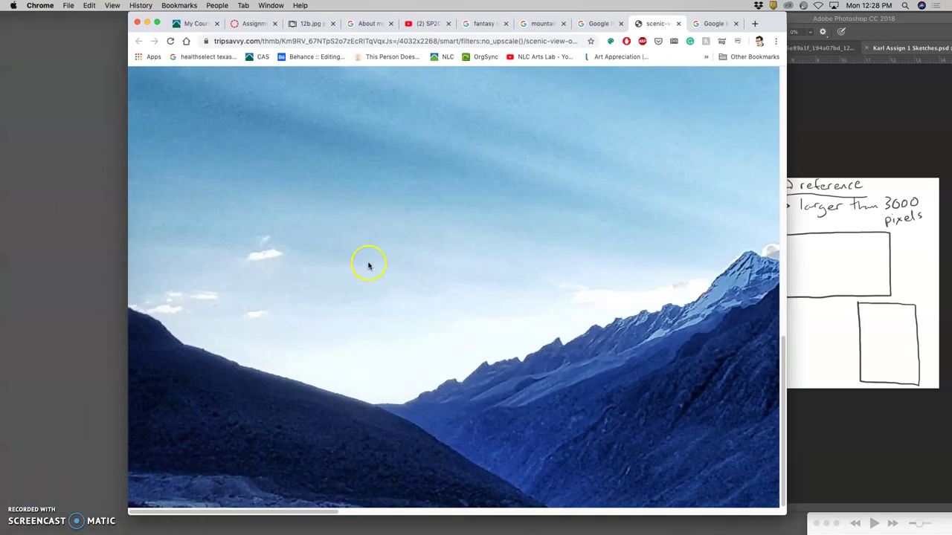
scroll(558, 282, right, 15)
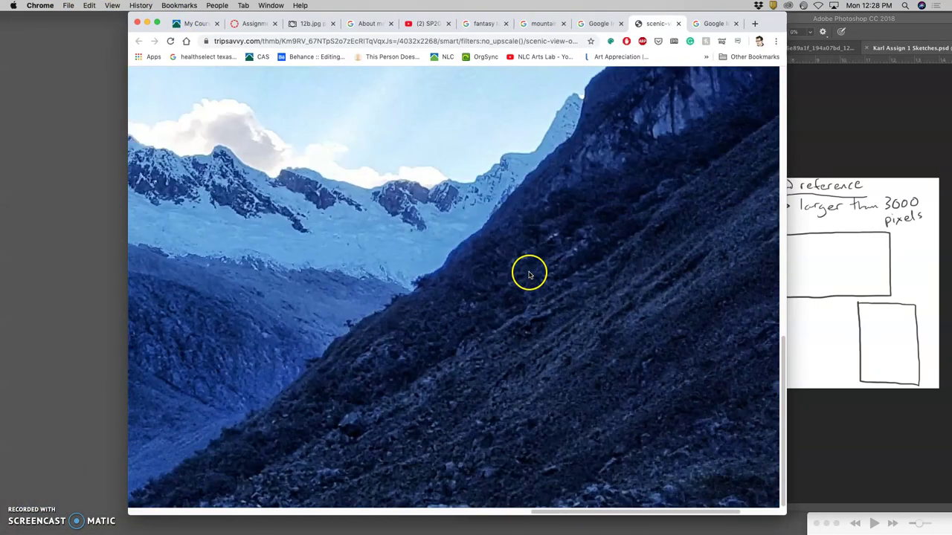
drag(295, 193, 88, 109)
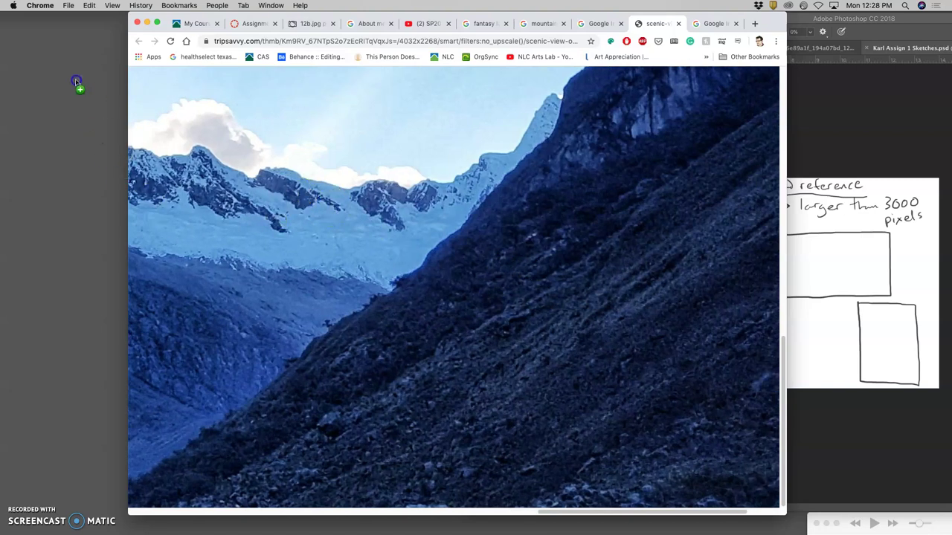